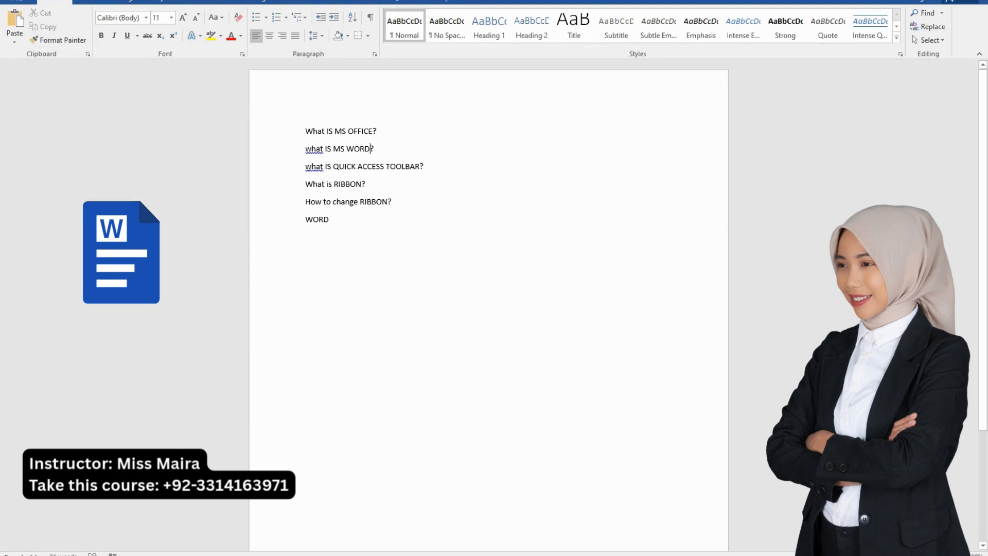
# Delete the word "WORD" from the last line of the document
pyautogui.click(394, 202)
pyautogui.doubleClick(320, 220)
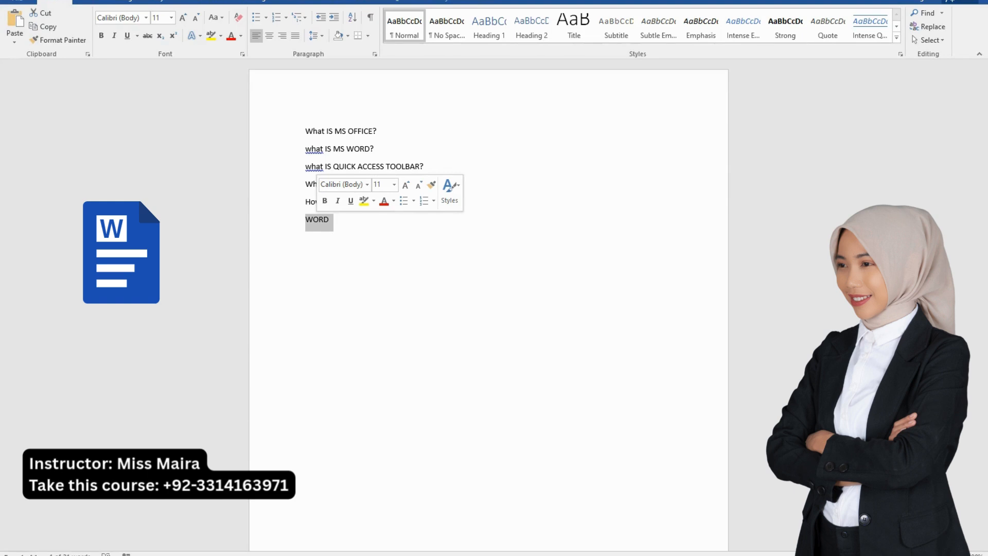
pyautogui.press('BackSpace')
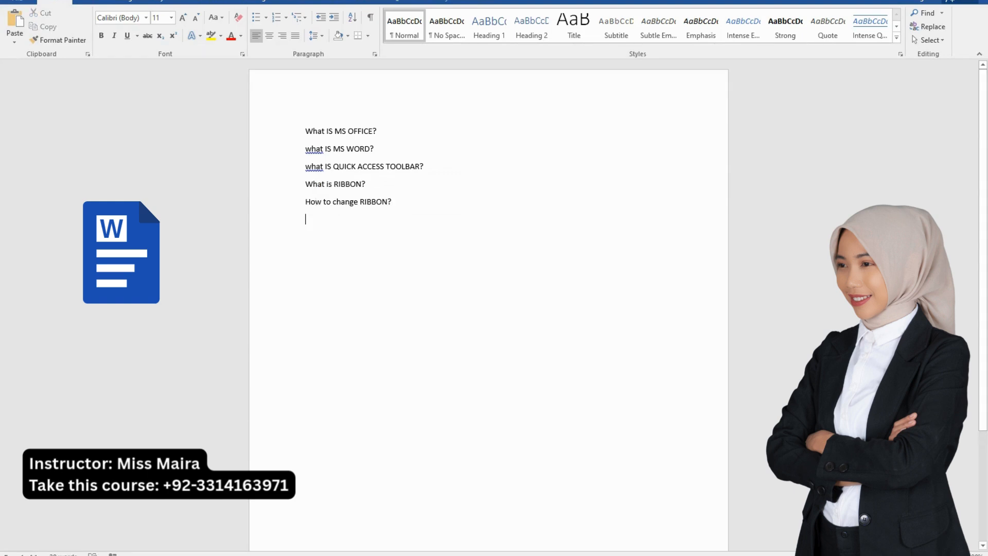
# Copy the line "How to change RIBBON?" and paste the duplicate on a new line directly below it
pyautogui.moveTo(395, 202); pyautogui.dragTo(306, 204)
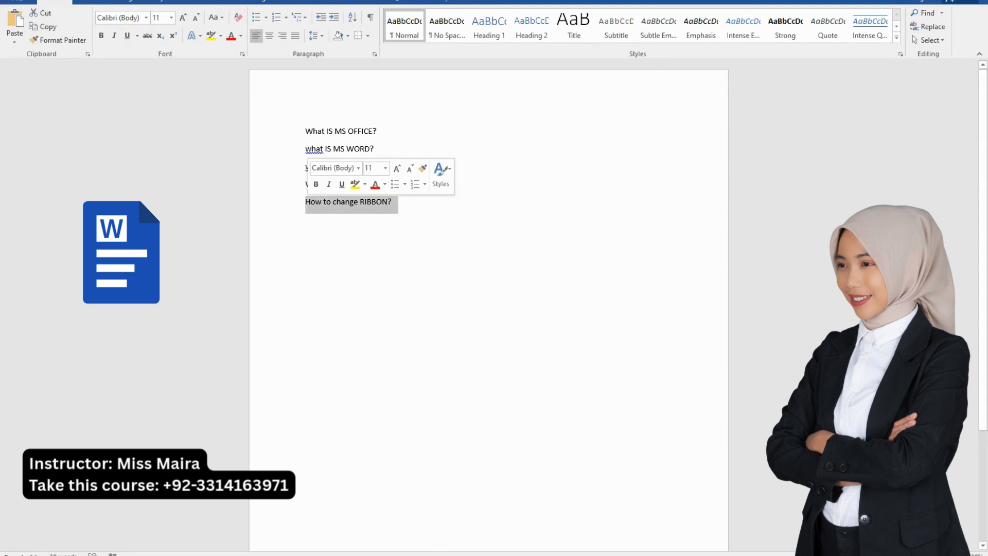
pyautogui.click(306, 219)
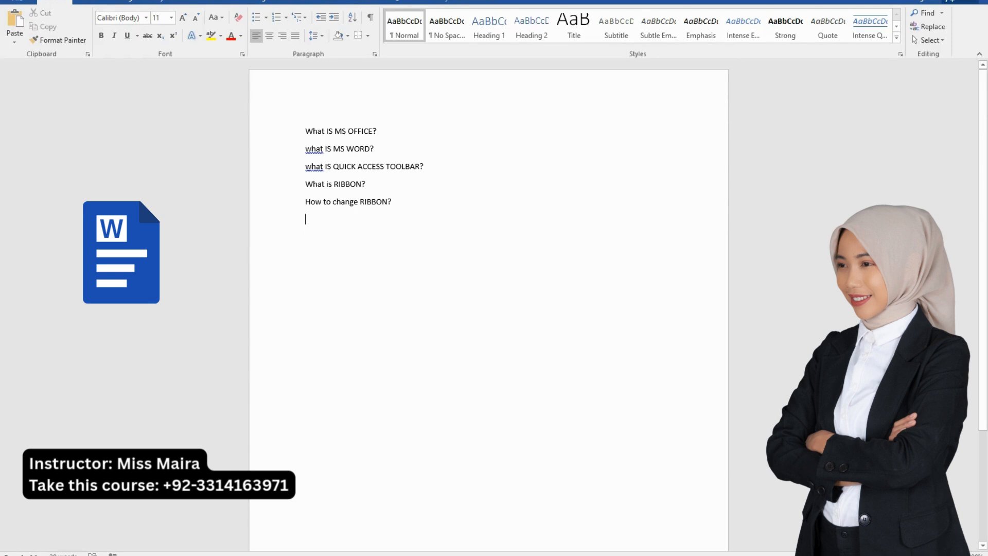
pyautogui.moveTo(394, 201); pyautogui.dragTo(305, 203)
pyautogui.hotkey('ctrl', 'c')
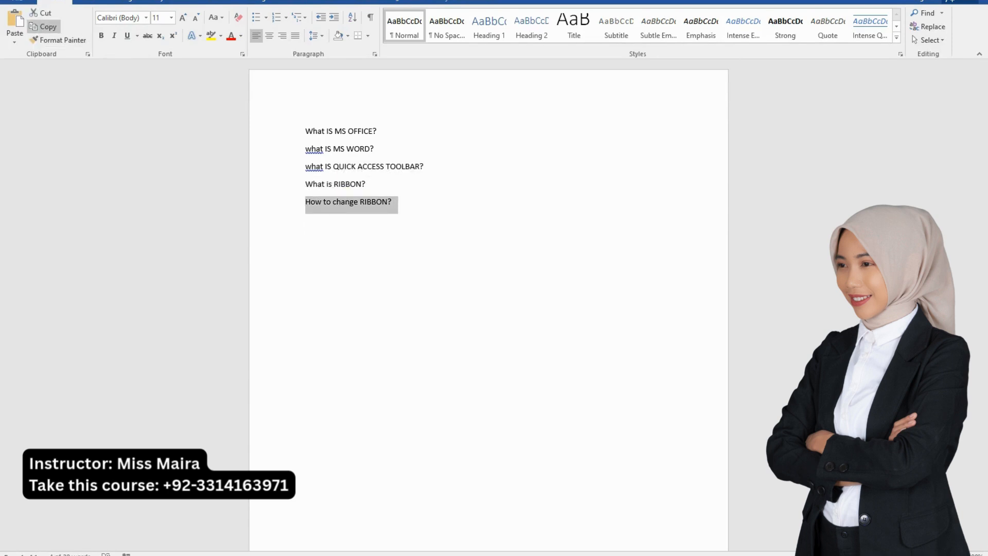
pyautogui.click(396, 203)
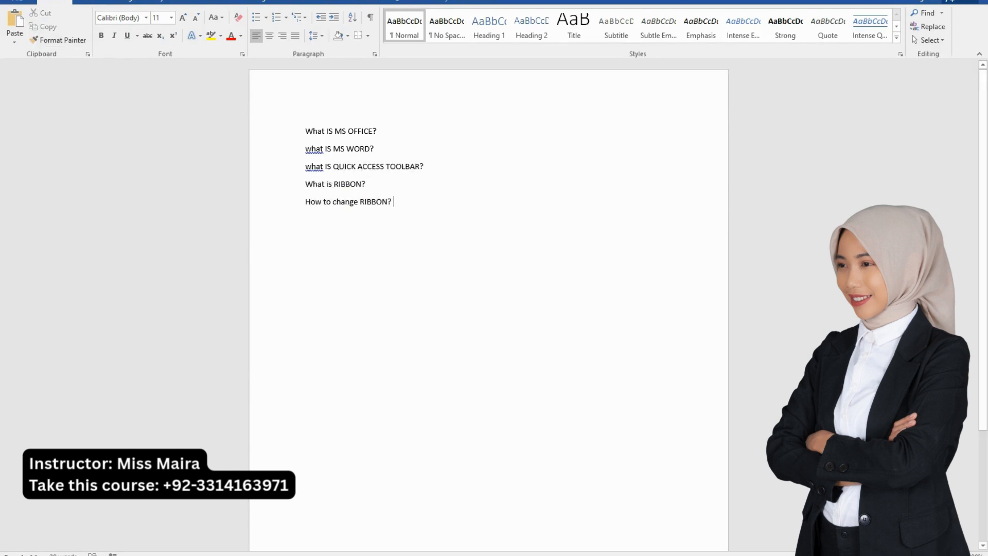
pyautogui.press('Return')
pyautogui.press('ctrl')
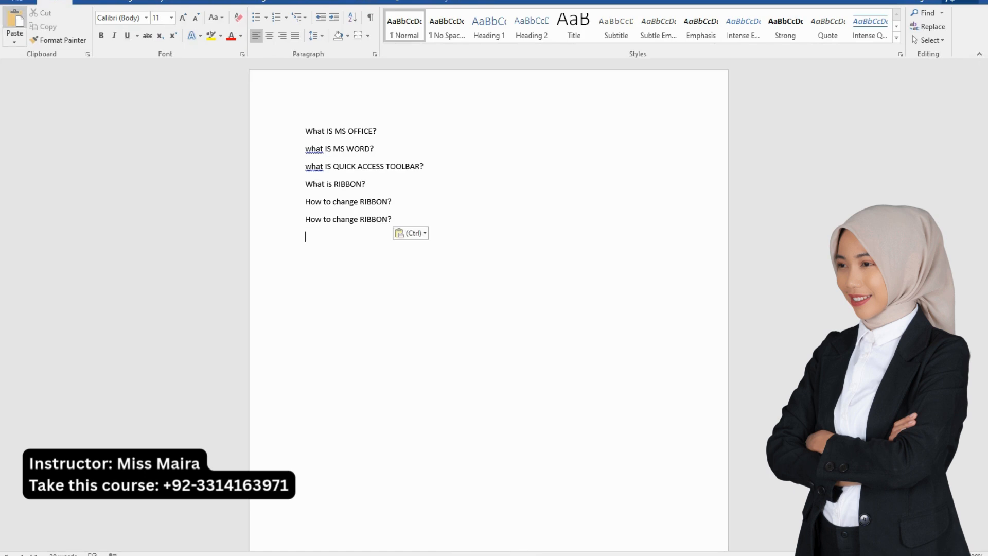
pyautogui.hotkey('ctrl', 'v')
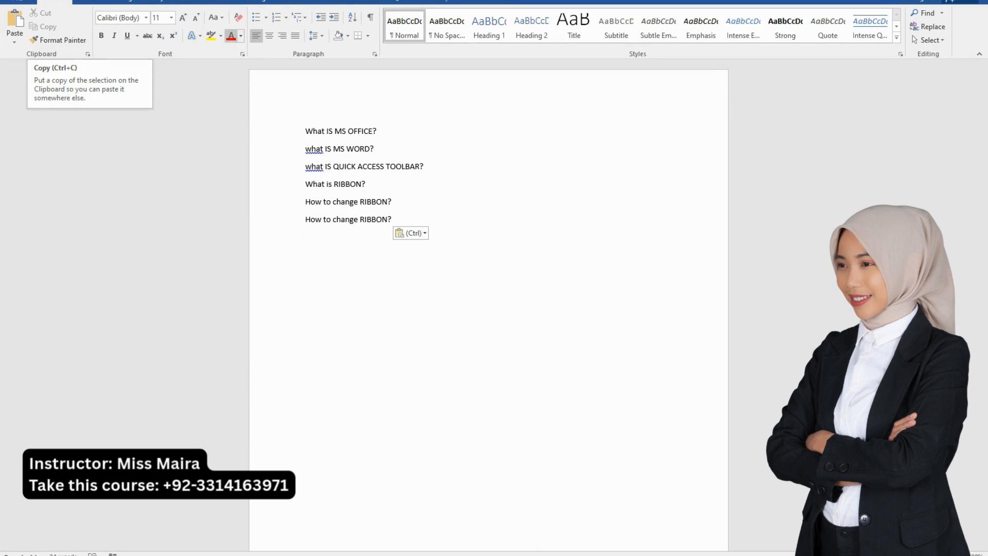
# Cut the line "what IS QUICK ACCESS TOOLBAR?" and paste it over the duplicate "How to change RIBBON?" line at the end
pyautogui.moveTo(394, 220); pyautogui.dragTo(303, 220)
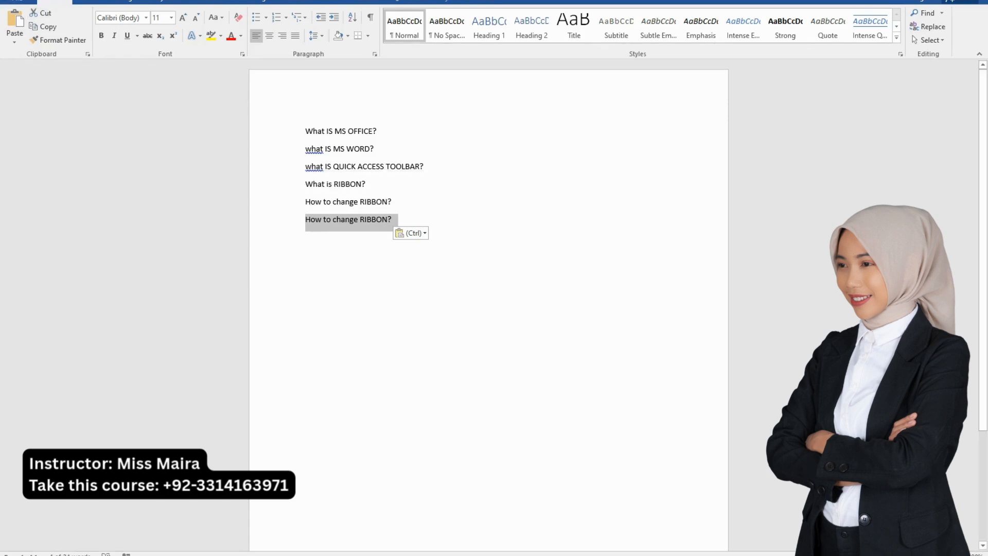
pyautogui.moveTo(425, 168); pyautogui.dragTo(305, 167)
pyautogui.hotkey('ctrl', 'c')
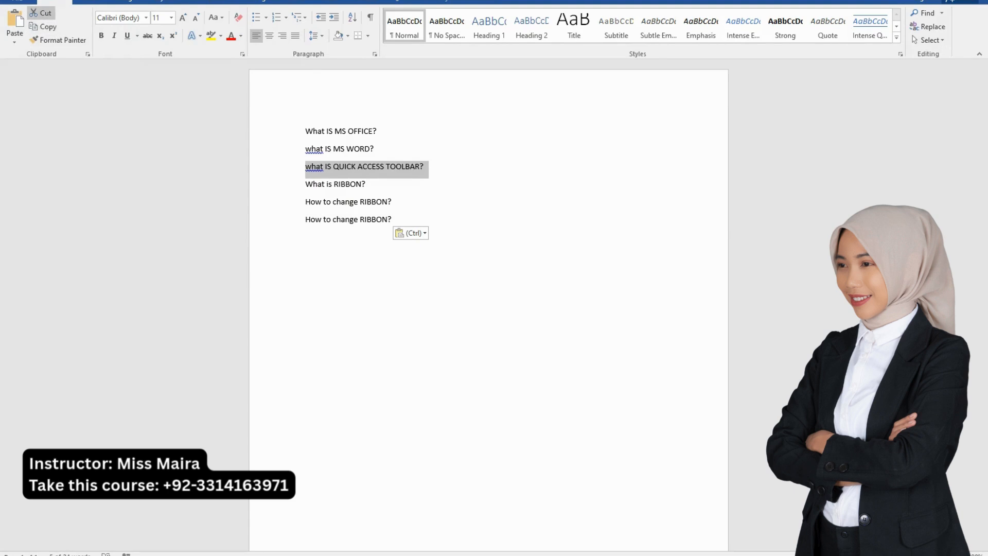
pyautogui.click(41, 13)
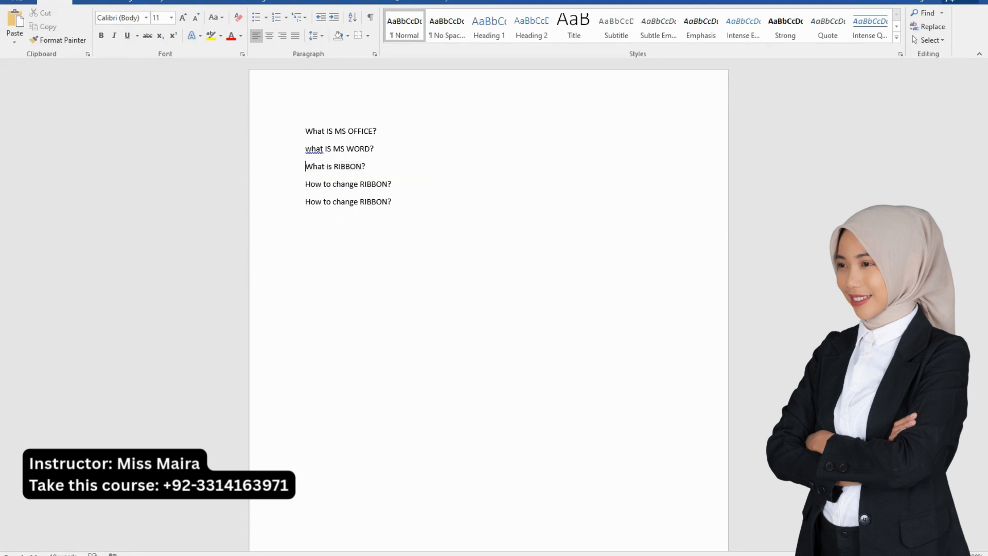
pyautogui.click(394, 202)
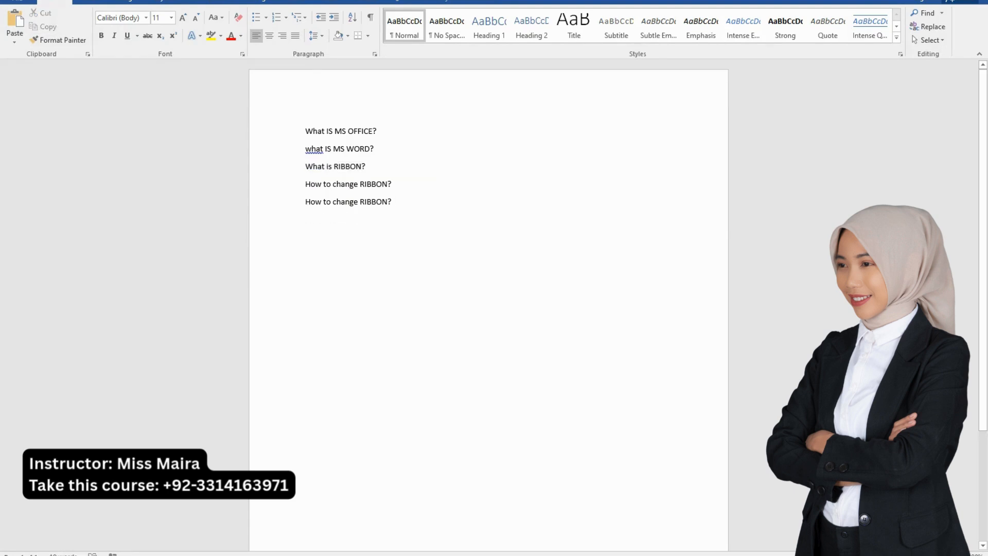
pyautogui.moveTo(394, 184); pyautogui.dragTo(305, 184)
pyautogui.moveTo(394, 202); pyautogui.dragTo(305, 202)
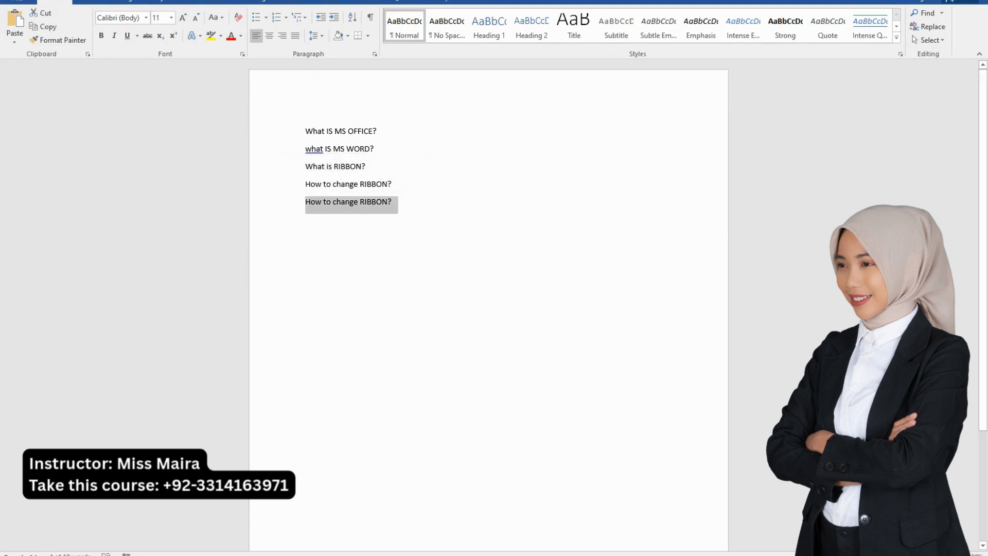
pyautogui.click(15, 23)
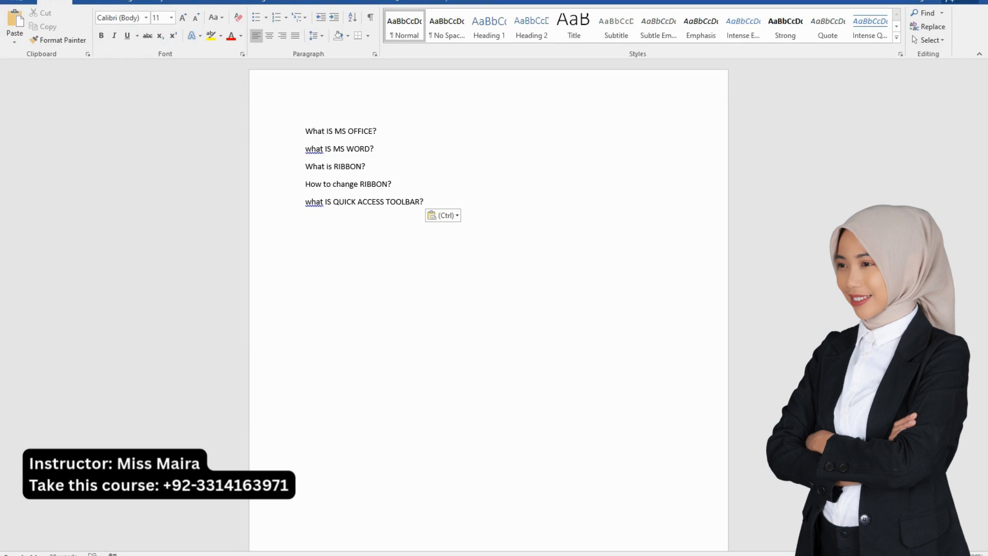
# Insert a new line above "What IS MS OFFICE?" and enter the title "Ms office guide" there
pyautogui.click(306, 132)
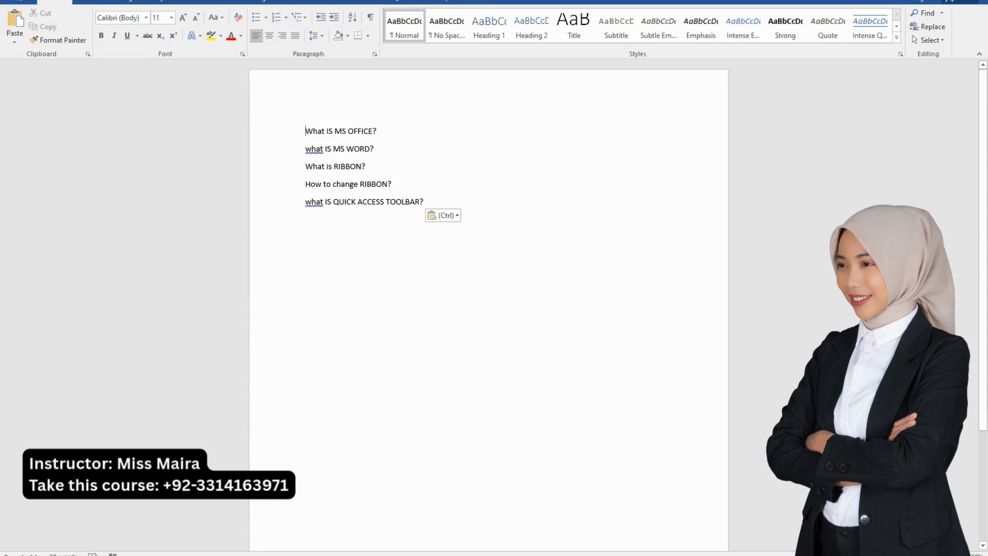
pyautogui.press('Return')
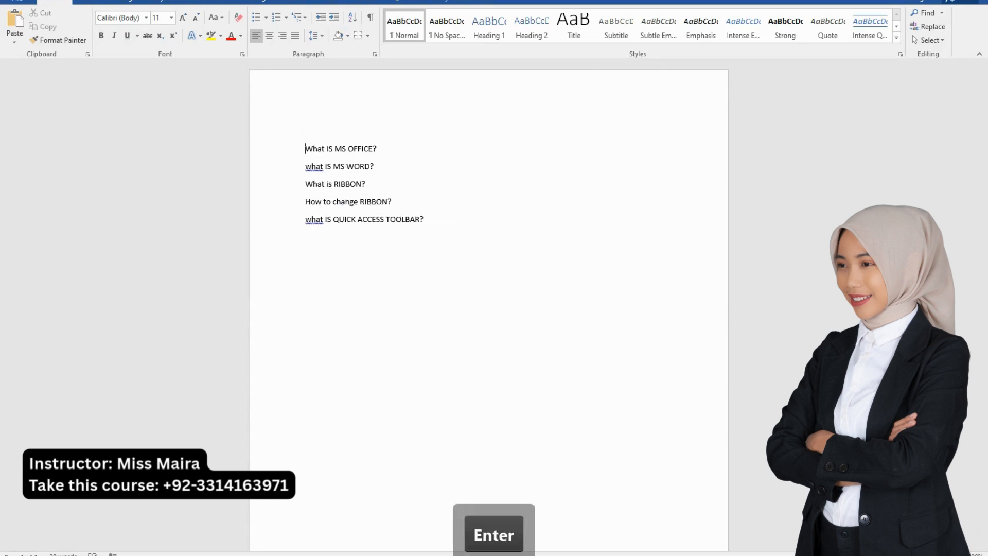
pyautogui.click(306, 131)
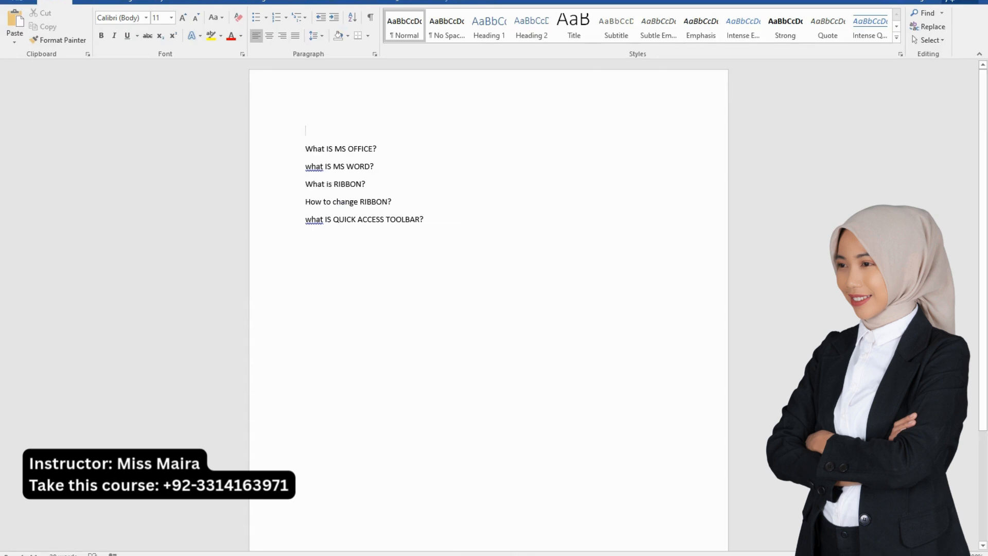
pyautogui.write('Ms of')
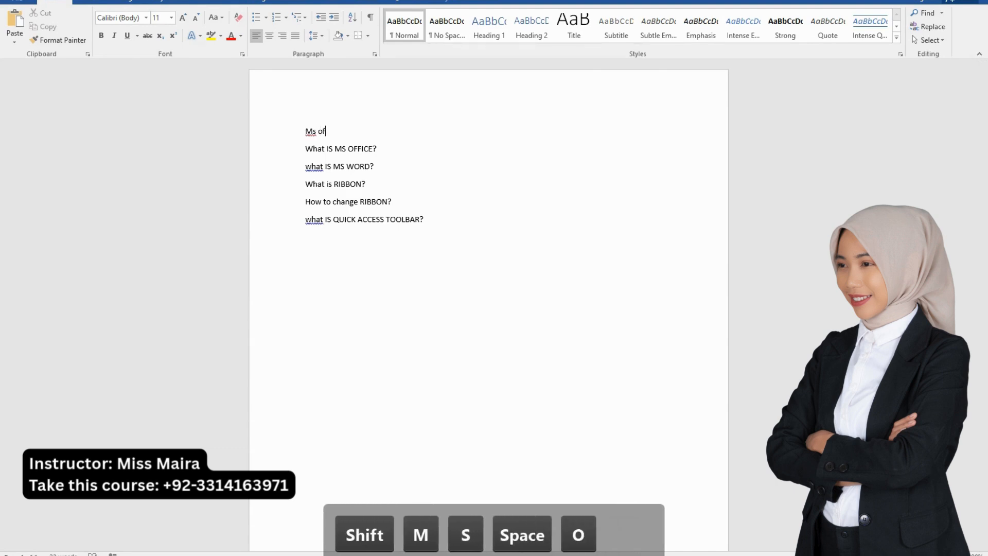
pyautogui.write('fice guide')
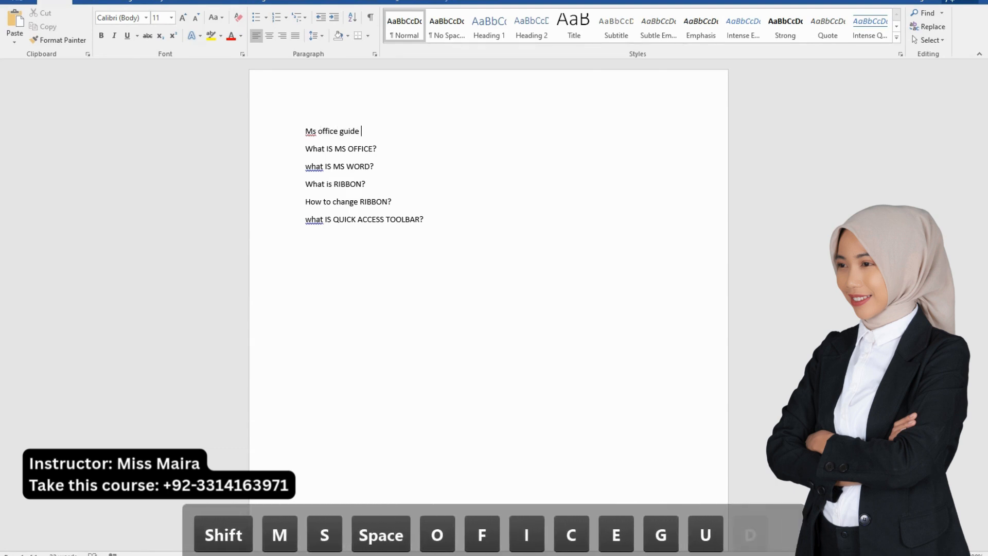
# Make the "Ms office guide" title bold, italic and underlined
pyautogui.hotkey('shift', 'Home')
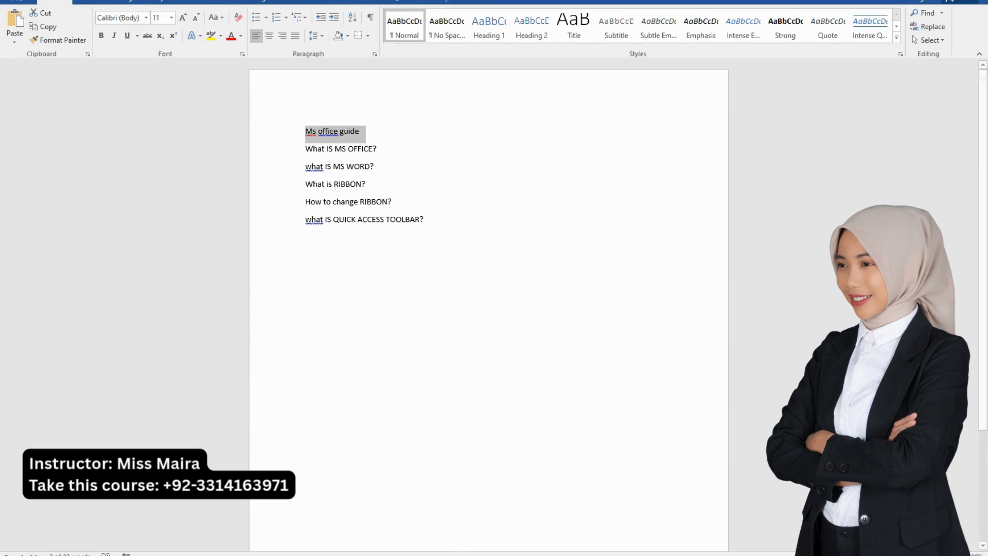
pyautogui.click(101, 36)
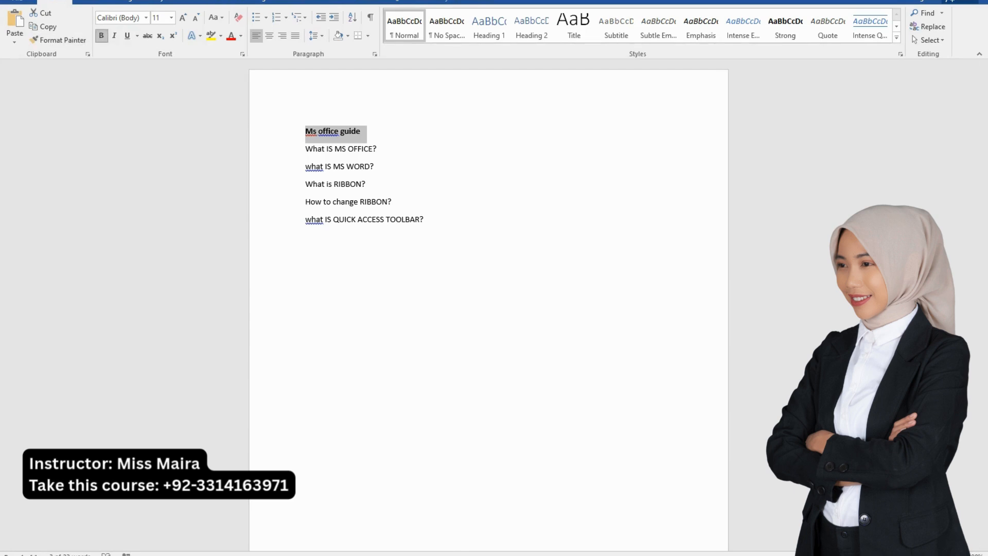
pyautogui.click(114, 35)
pyautogui.click(127, 35)
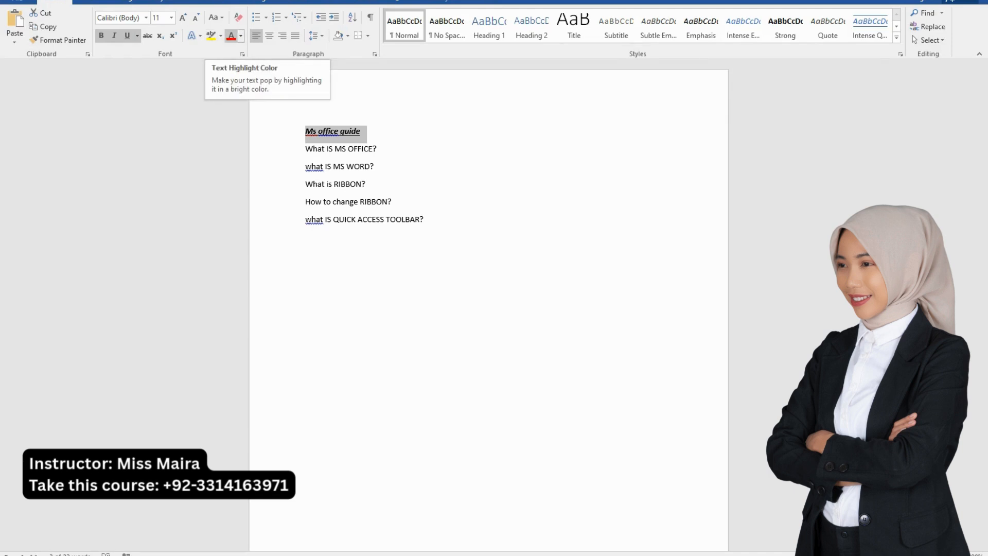
# Set the title's font colour to a light gold theme shade and its font size to 36
pyautogui.click(231, 35)
pyautogui.click(241, 35)
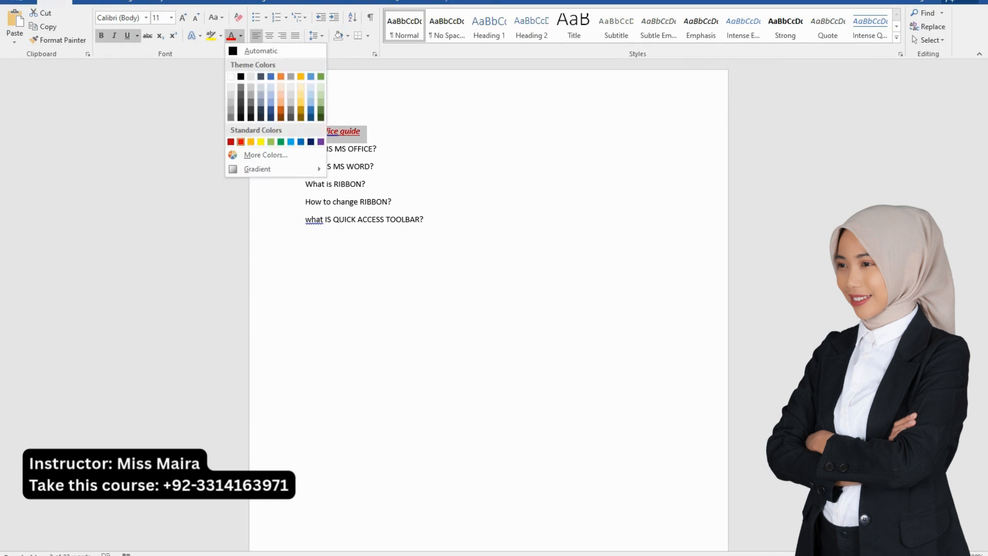
pyautogui.click(302, 103)
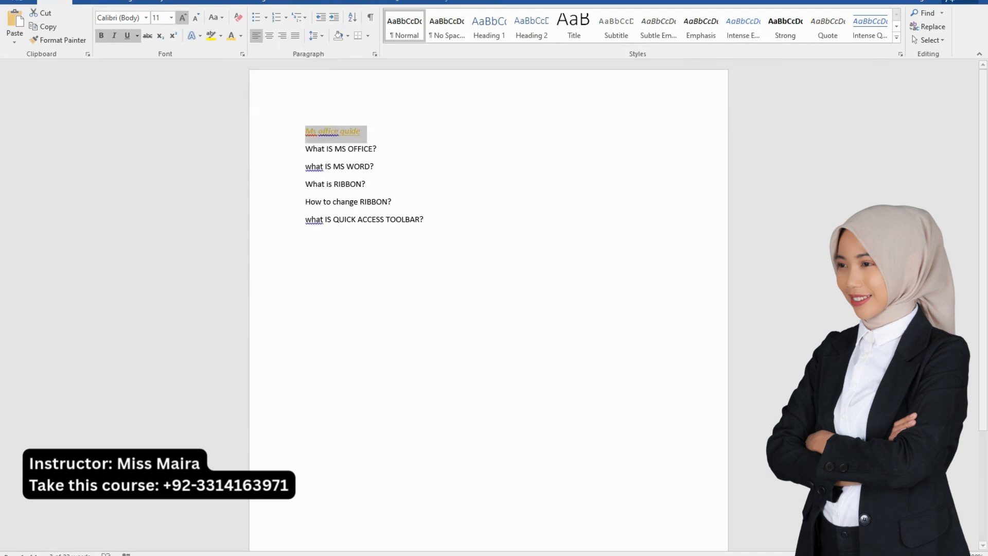
pyautogui.click(172, 18)
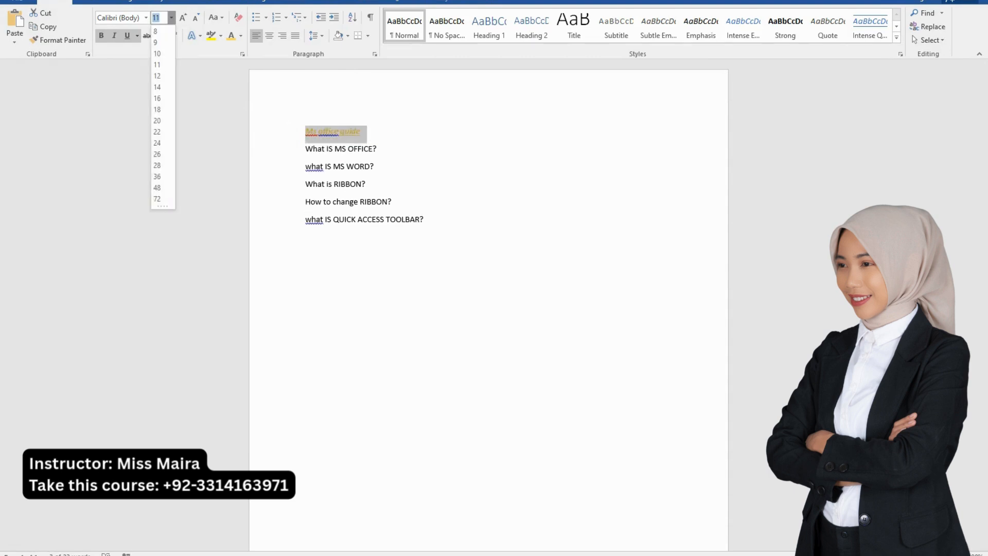
pyautogui.click(157, 177)
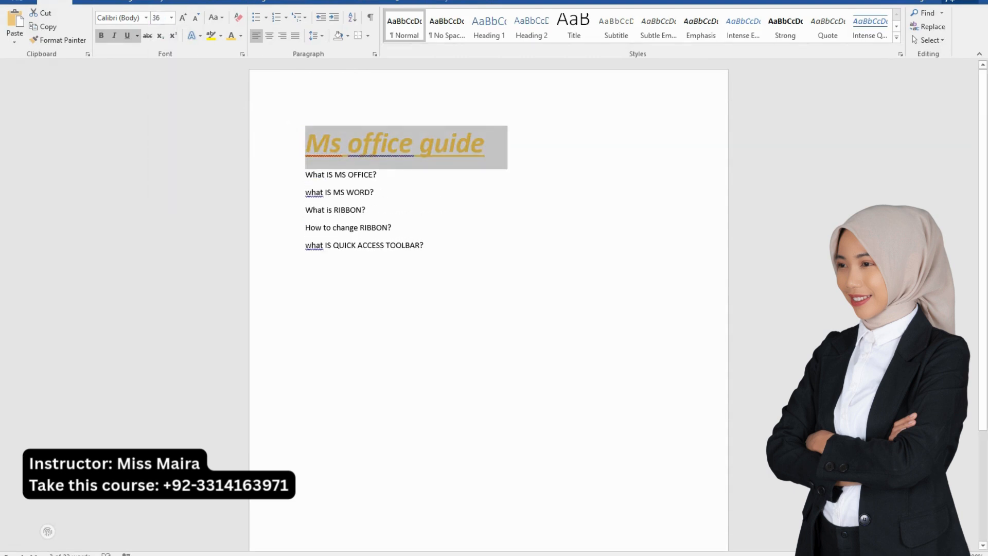
# Copy the title's formatting onto the line "what IS QUICK ACCESS TOOLBAR?" with Format Painter, and undo it
pyautogui.moveTo(494, 141); pyautogui.dragTo(306, 142)
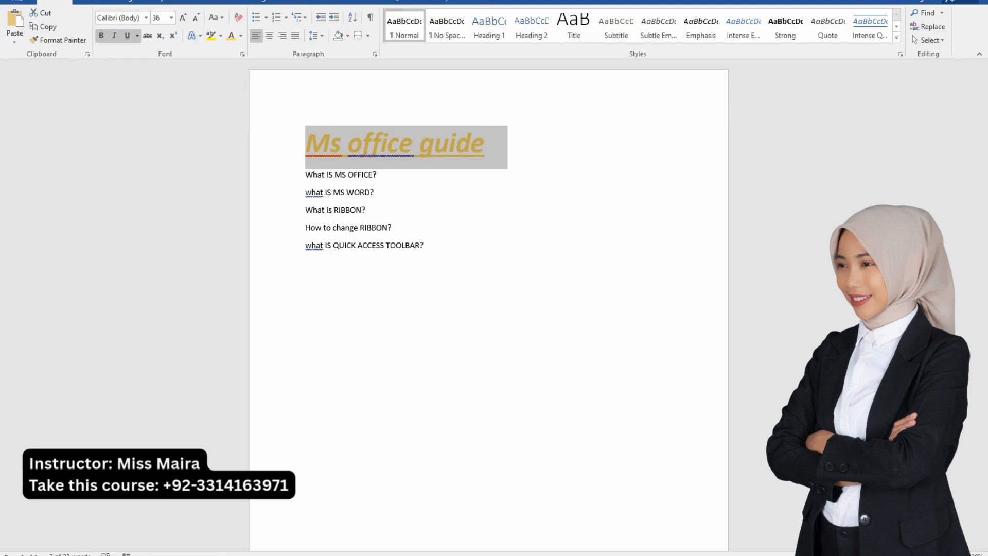
pyautogui.click(59, 40)
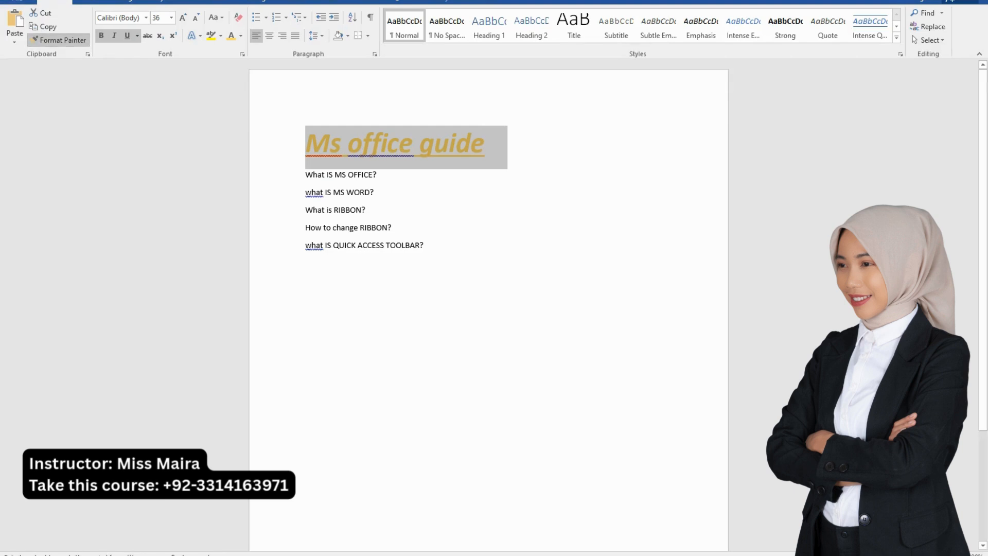
pyautogui.moveTo(424, 246); pyautogui.dragTo(305, 246)
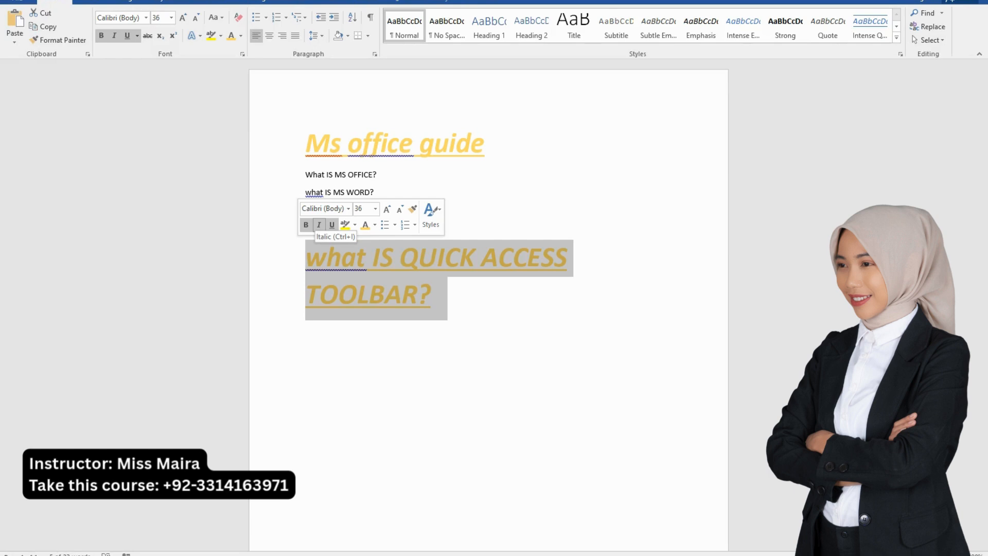
pyautogui.hotkey('ctrl', 'z')
pyautogui.hotkey('ctrl', 'z')
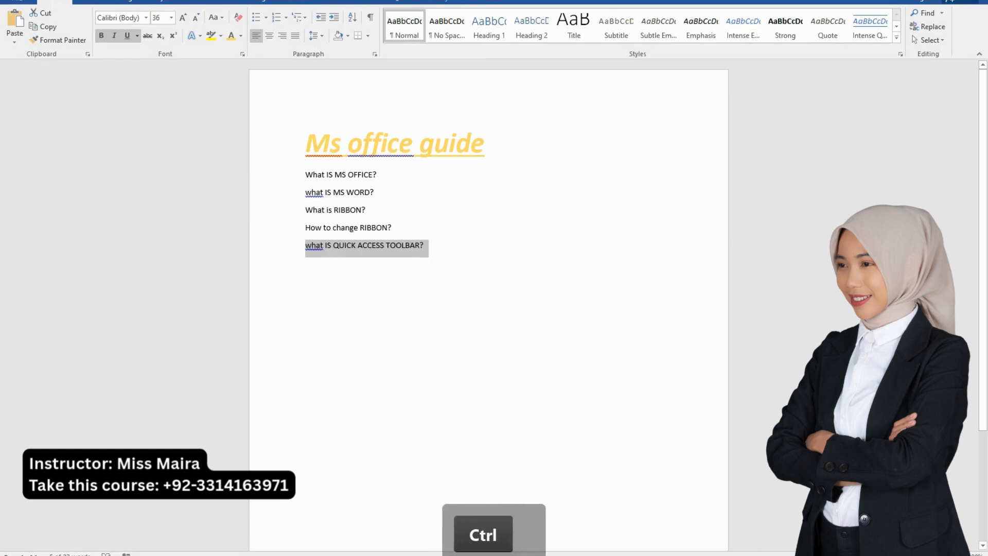
# Add a new line after "what IS QUICK ACCESS TOOLBAR?" with the text "cLIPBOARD SECTION"
pyautogui.click(425, 245)
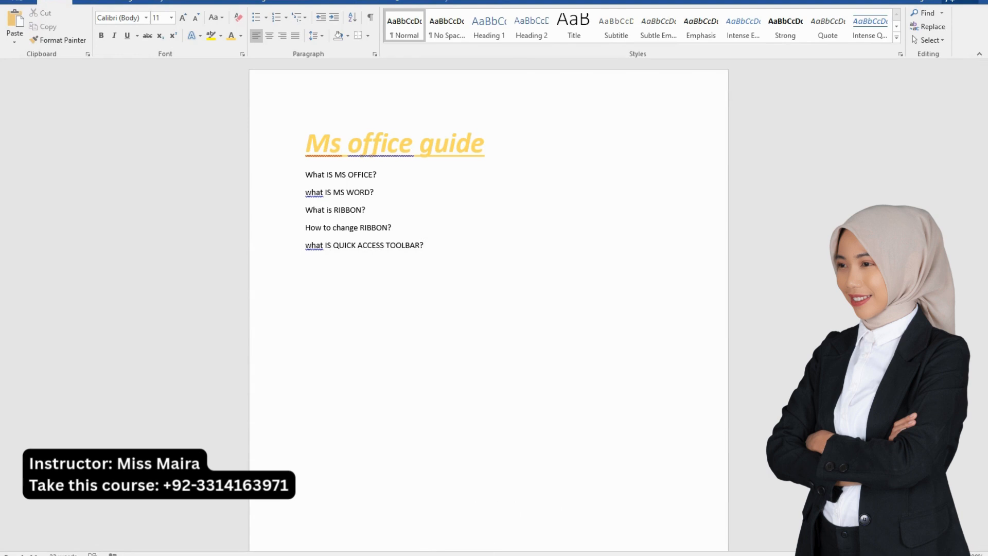
pyautogui.press('Return')
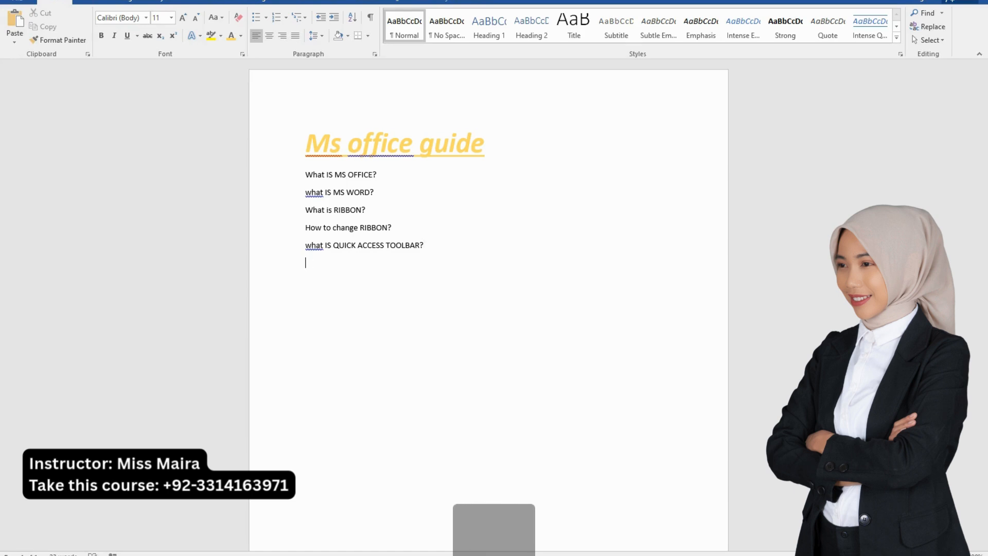
pyautogui.write('CLIPB')
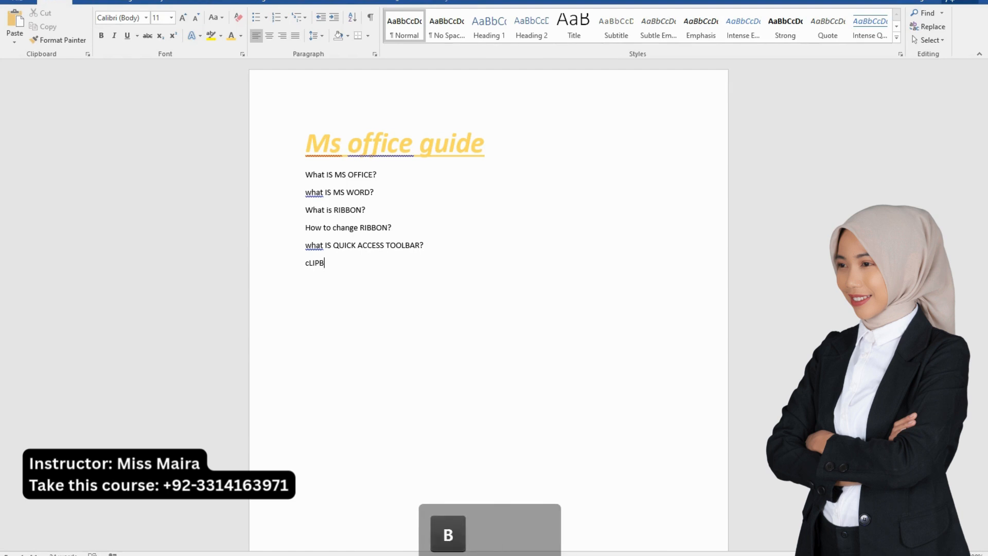
pyautogui.write('OARD SE')
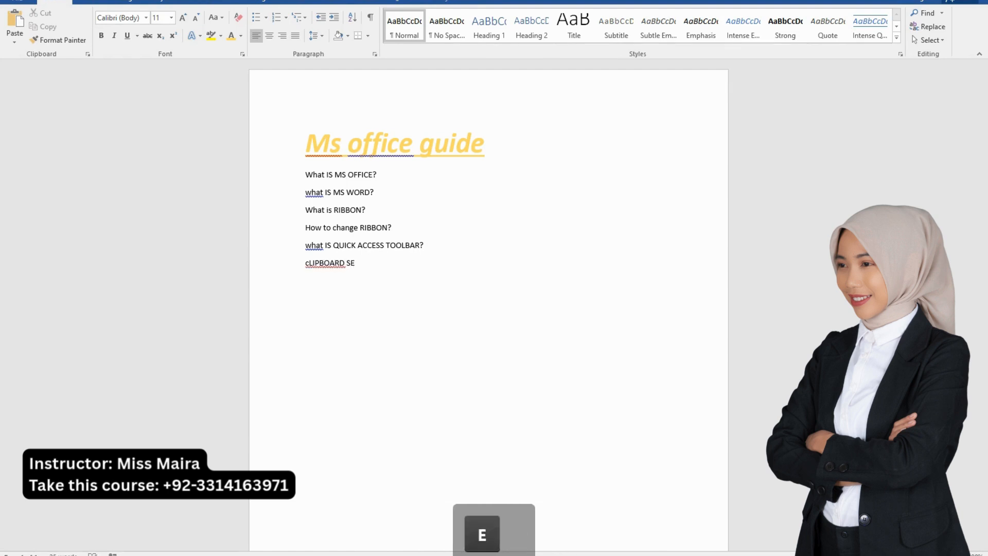
pyautogui.write('CTION')
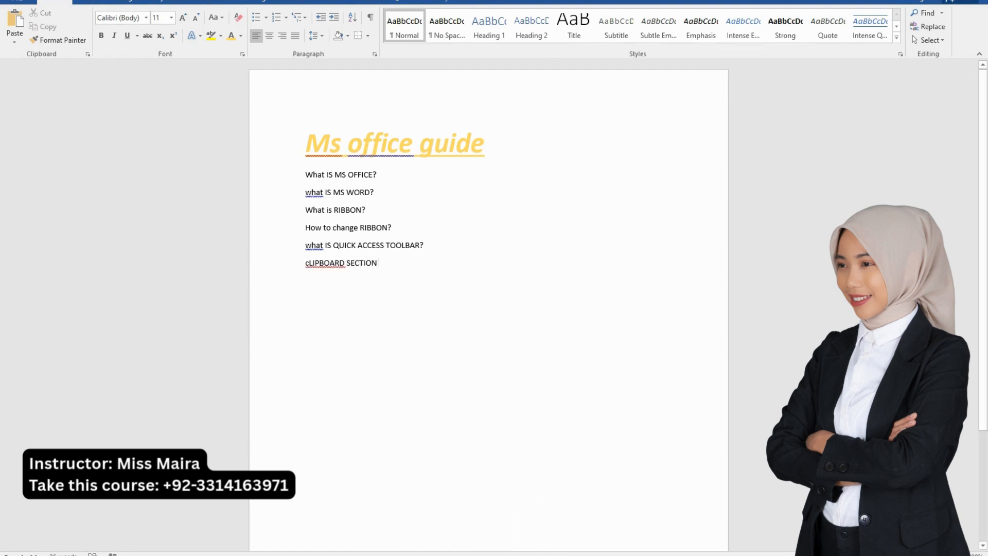
# Correct the flagged word "cLIPBOARD" to "clipboard" in the section line, using the spelling suggestion
pyautogui.rightClick(344, 265)
pyautogui.click(371, 276)
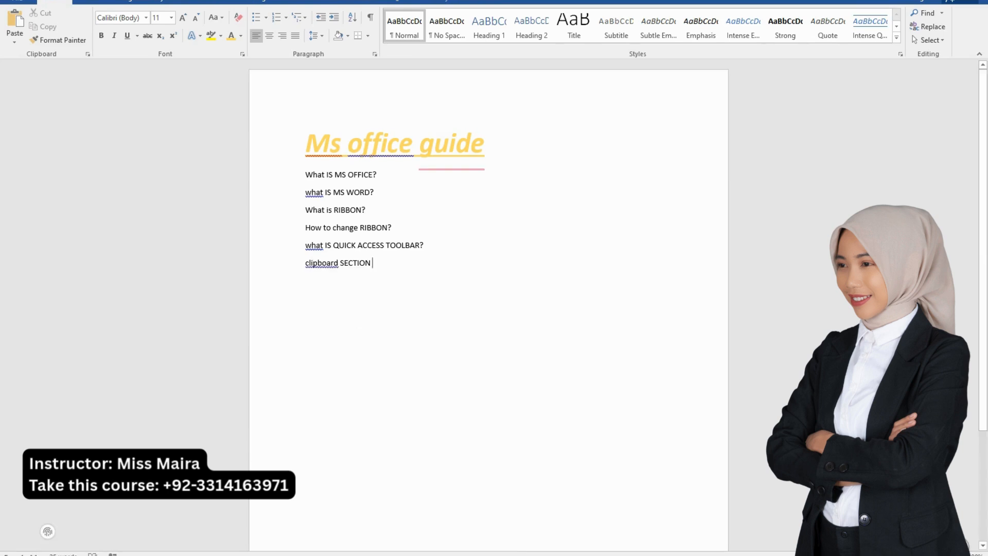
pyautogui.moveTo(374, 264); pyautogui.dragTo(305, 264)
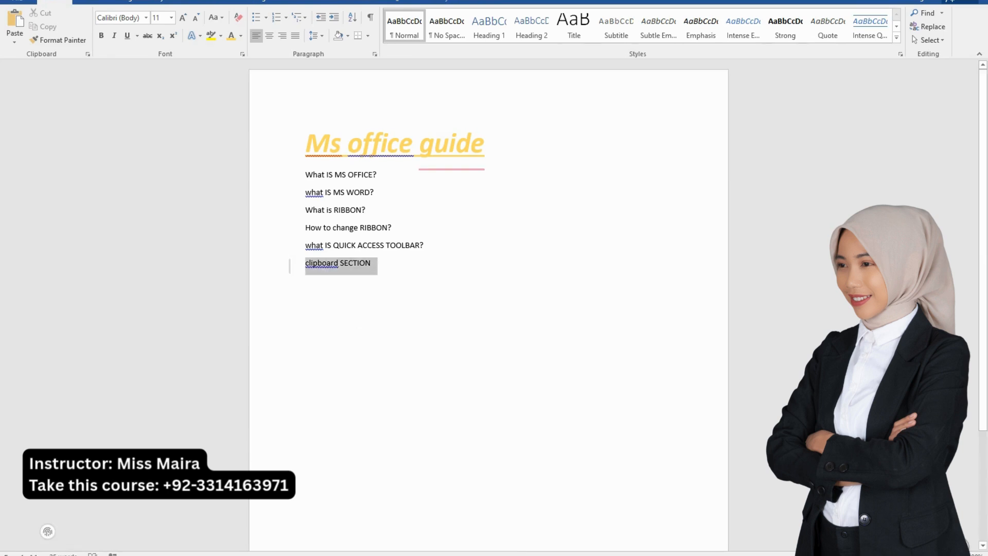
pyautogui.click(374, 263)
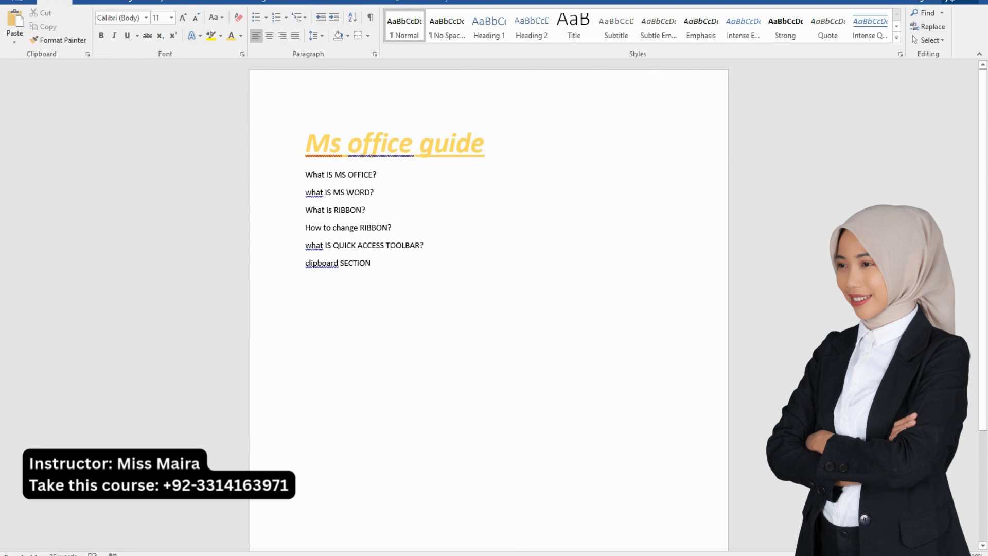
# Add the lines "COPY" and "CUT" below "clipboard SECTION"
pyautogui.press('Return')
pyautogui.write('CUOP')
pyautogui.press('BackSpace')
pyautogui.write('OP')
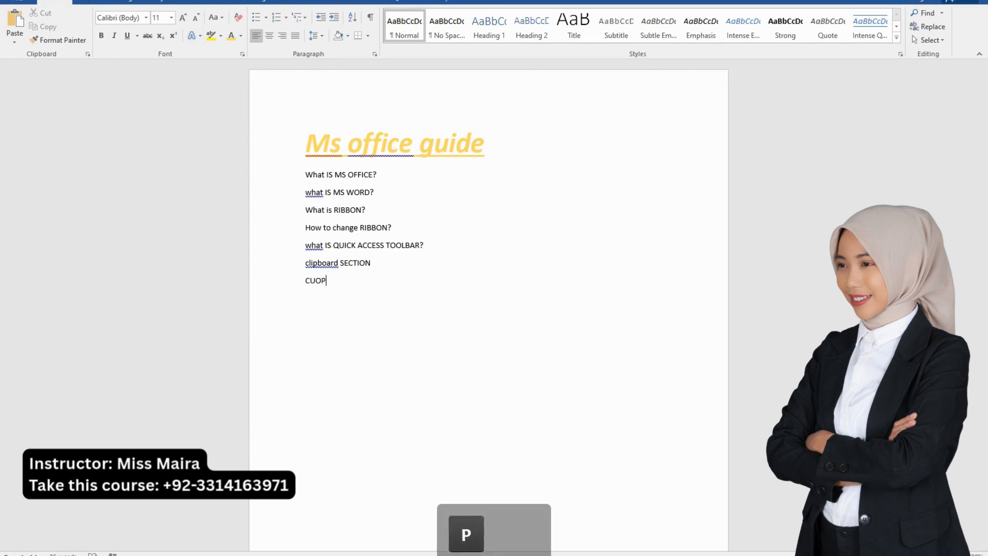
pyautogui.write('Y')
pyautogui.press('Return')
pyautogui.write('CUT')
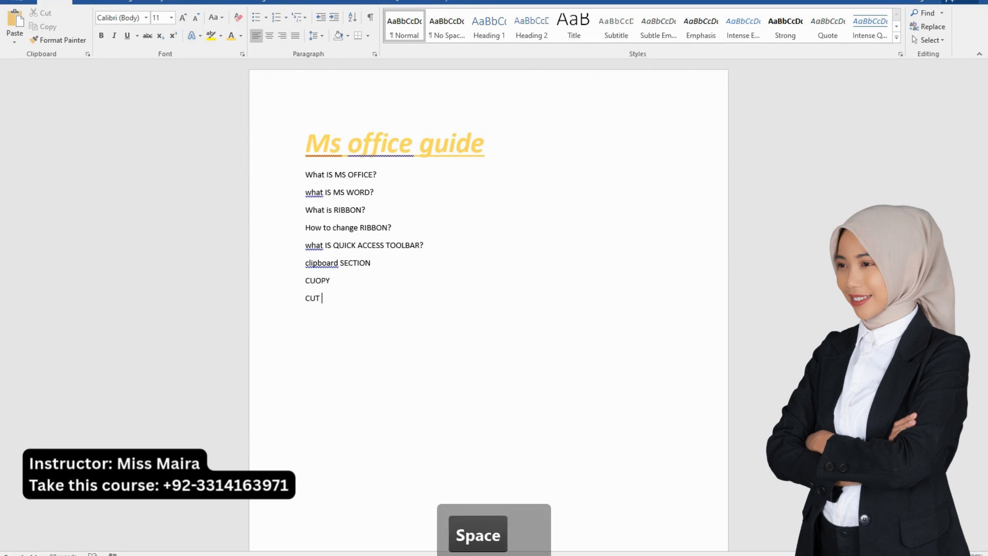
pyautogui.press('Return')
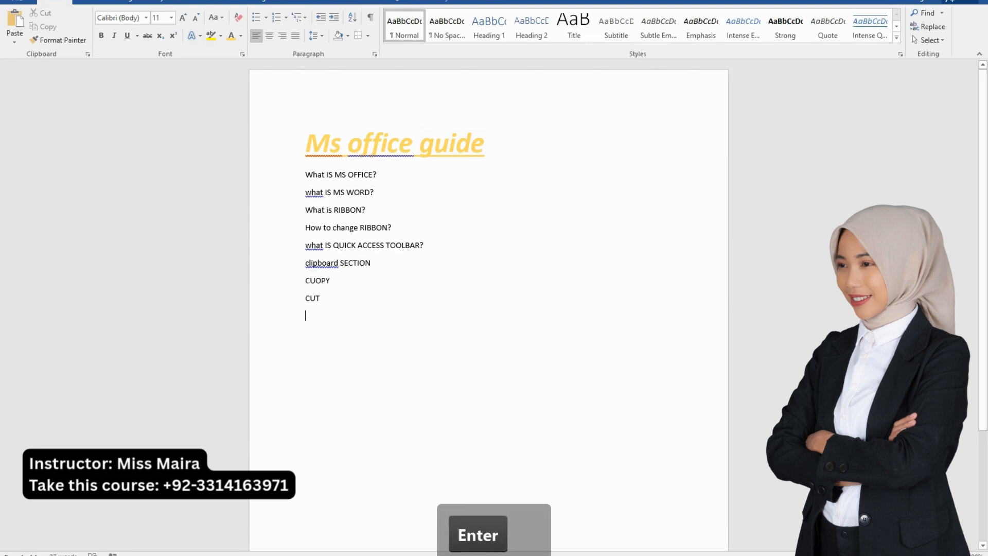
pyautogui.press('BackSpace')
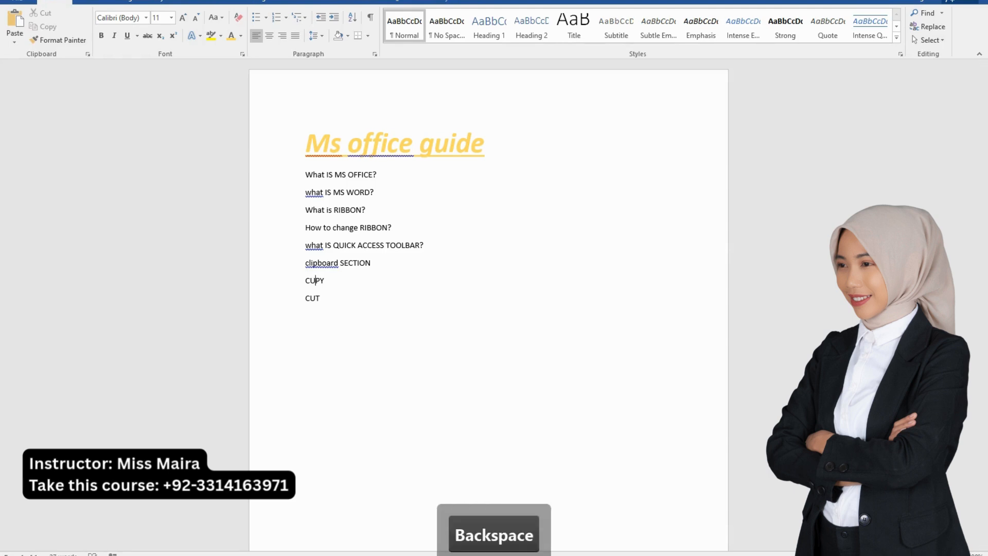
pyautogui.write('O')
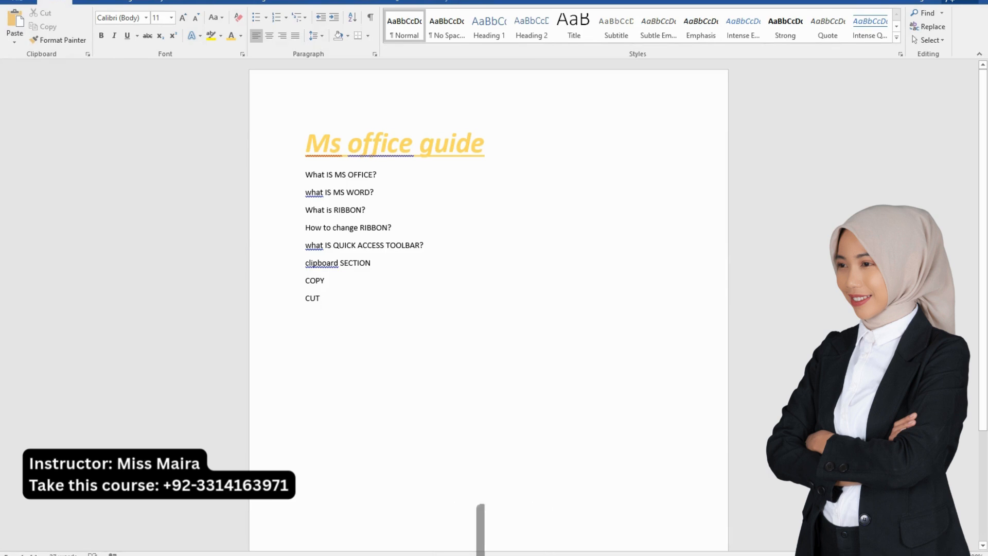
# Add the lines "PAST" and "FORMAT PAINTER" below "CUT"
pyautogui.press('Return')
pyautogui.write('PAST')
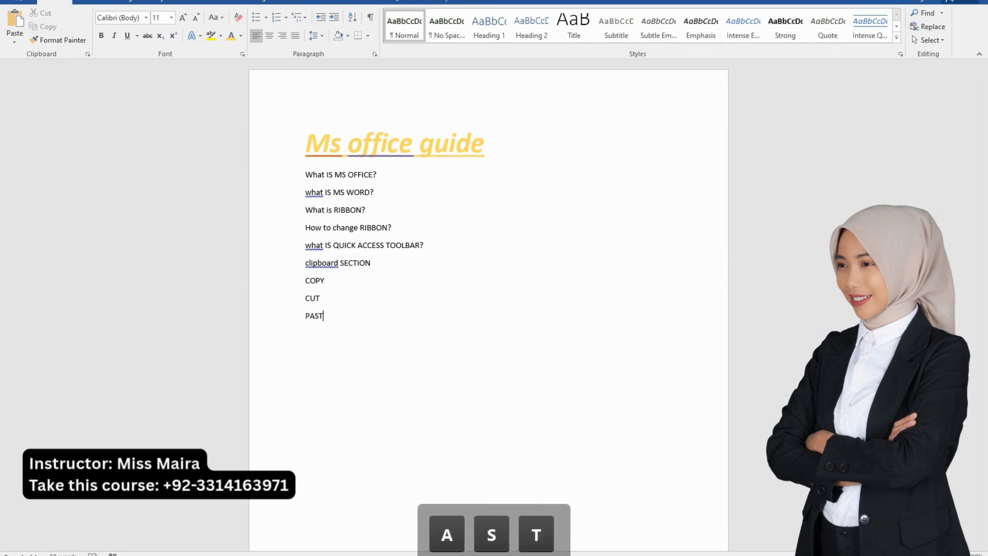
pyautogui.press('Return')
pyautogui.write('FORMA')
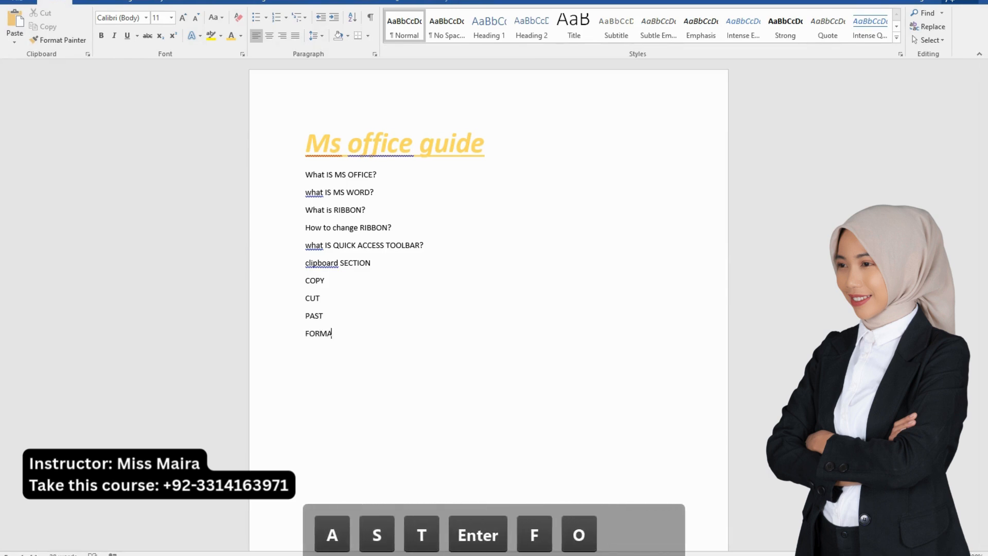
pyautogui.write('T PAINTER')
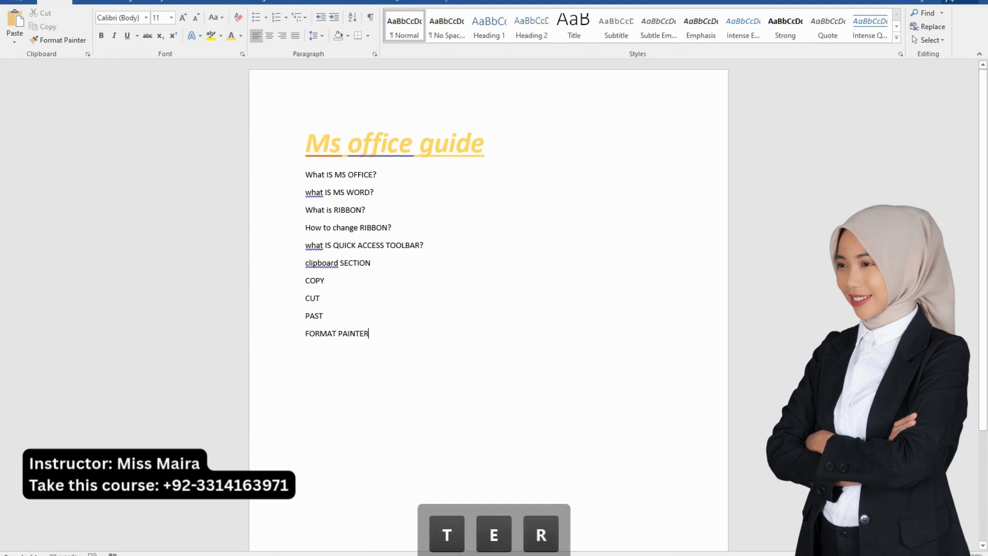
# Turn the four lines from "COPY" to "FORMAT PAINTER" into a bulleted list
pyautogui.press('Return')
pyautogui.hotkey('shift', 'Up')
pyautogui.hotkey('shift', 'Up')
pyautogui.hotkey('shift', 'Up')
pyautogui.hotkey('shift', 'Up')
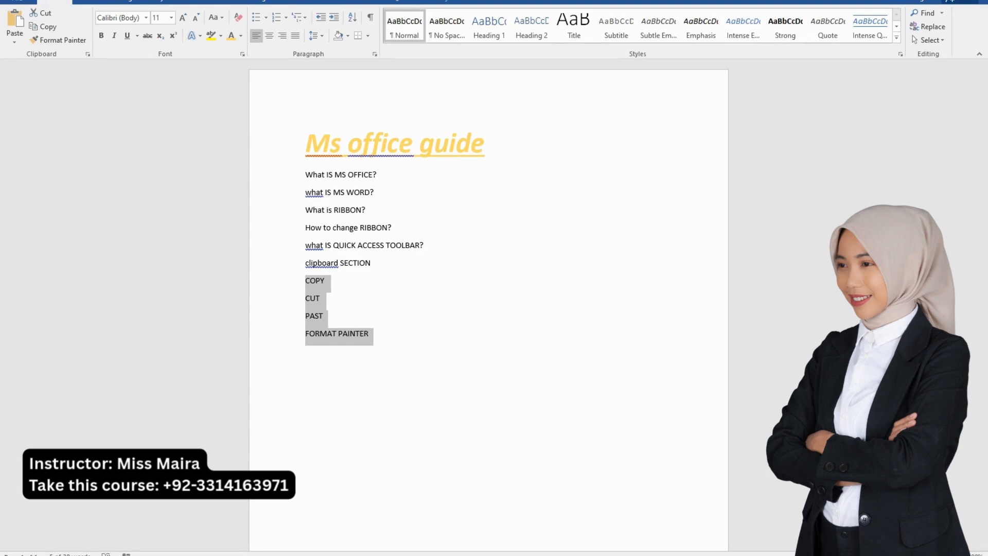
pyautogui.click(256, 18)
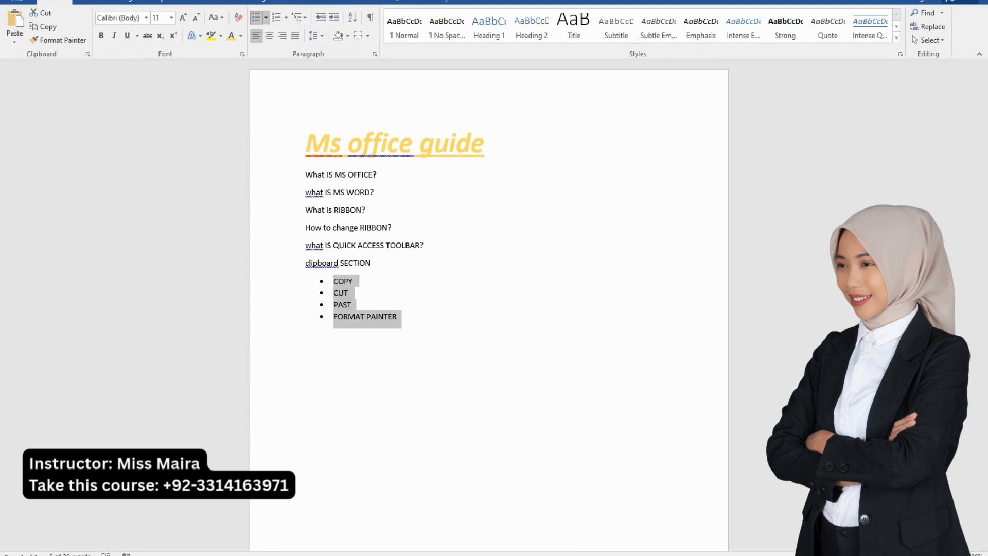
# Make the "clipboard SECTION" line bold and set its font size to 20
pyautogui.moveTo(376, 263); pyautogui.dragTo(305, 264)
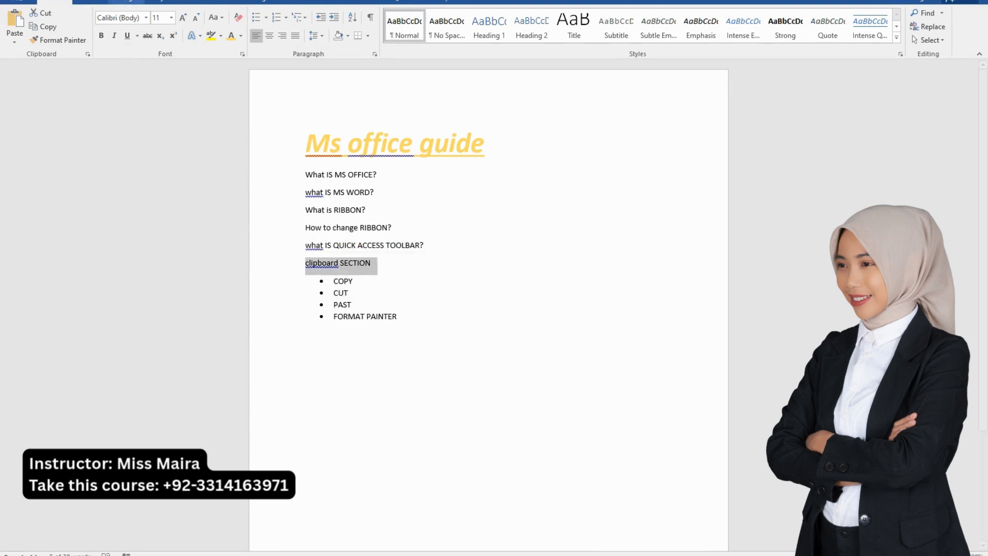
pyautogui.click(101, 35)
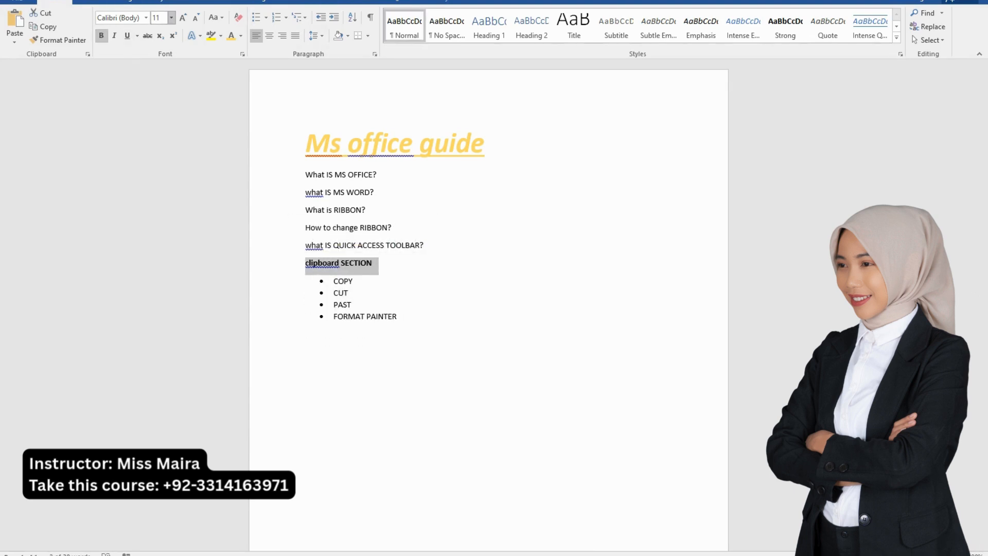
pyautogui.click(172, 18)
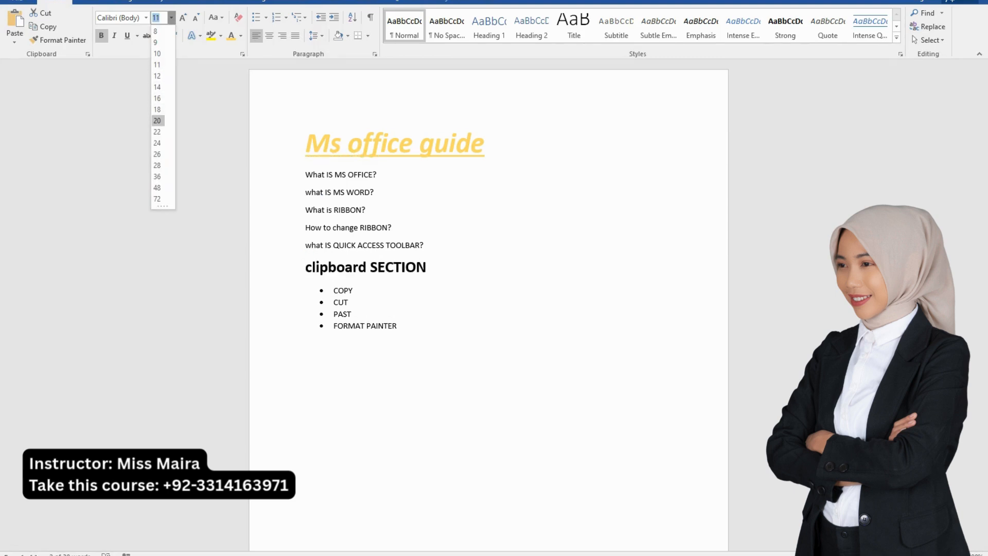
pyautogui.click(157, 120)
pyautogui.click(424, 246)
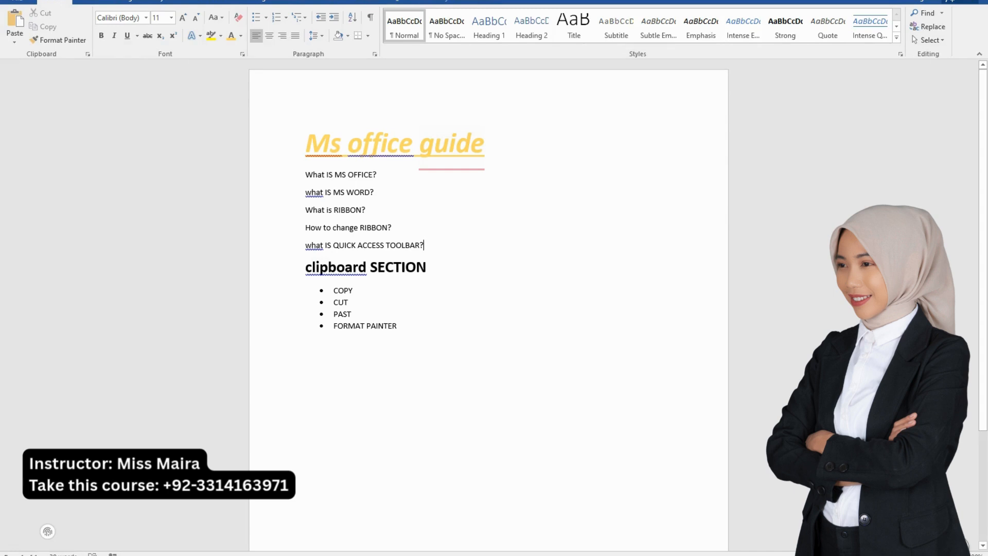
pyautogui.hotkey('ctrl', 'shift', 'Up')
pyautogui.hotkey('ctrl', 'shift', 'Up')
pyautogui.hotkey('ctrl', 'shift', 'Up')
pyautogui.hotkey('ctrl', 'shift', 'Up')
pyautogui.hotkey('ctrl', 'shift', 'Up')
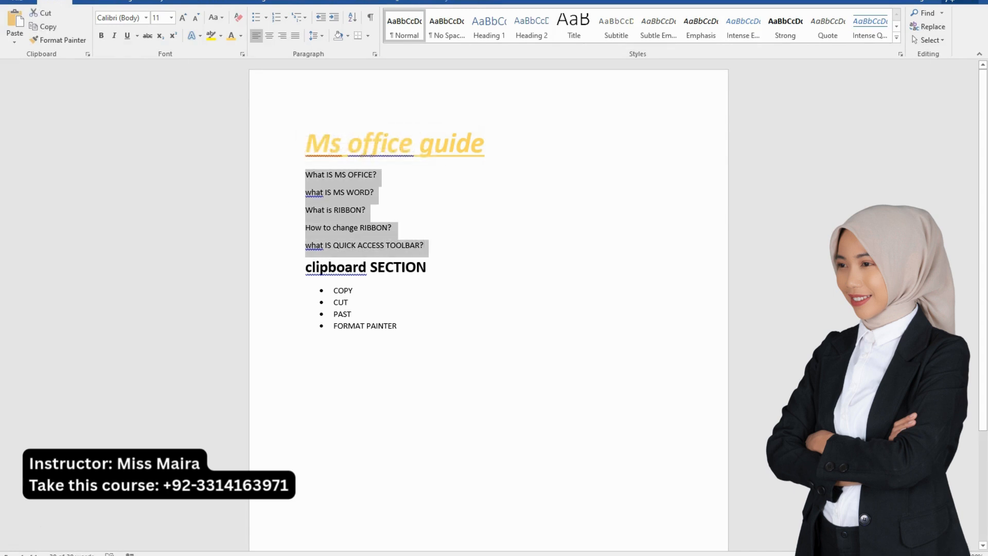
# Insert the text "GROUPS hOME" in front of "clipboard SECTION" on the same heading line
pyautogui.press('Right')
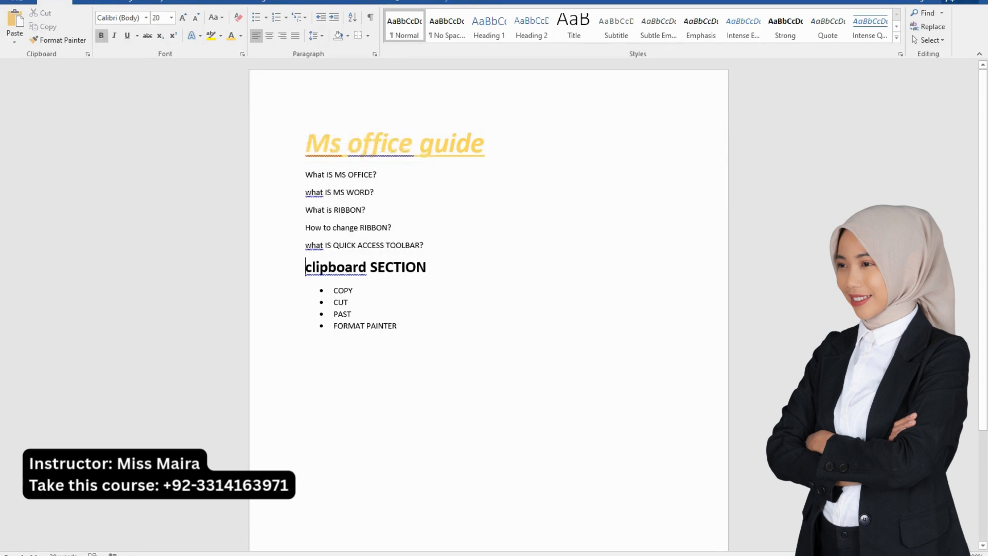
pyautogui.write('gROPUS')
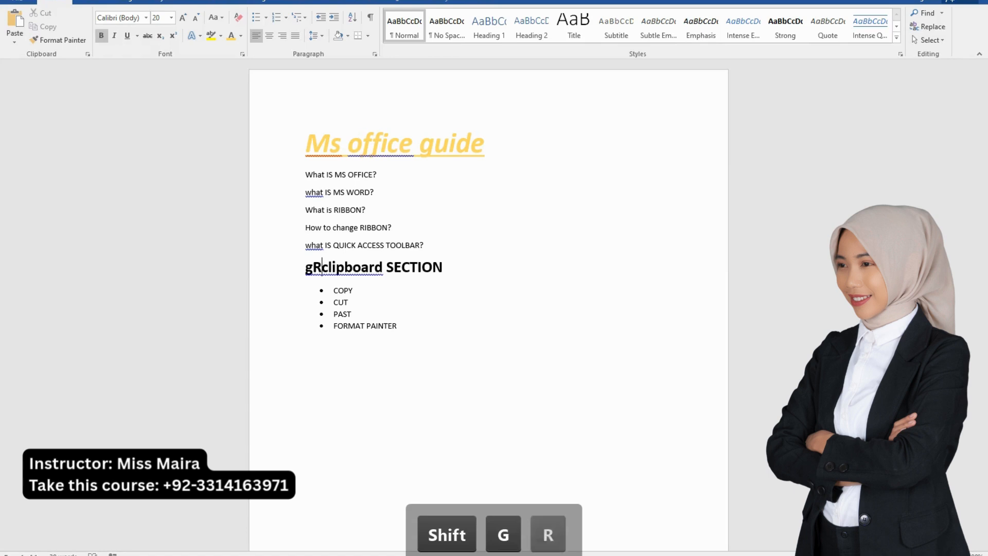
pyautogui.press('BackSpace')
pyautogui.press('BackSpace')
pyautogui.press('BackSpace')
pyautogui.press('BackSpace')
pyautogui.press('BackSpace')
pyautogui.press('BackSpace')
pyautogui.press('BackSpace')
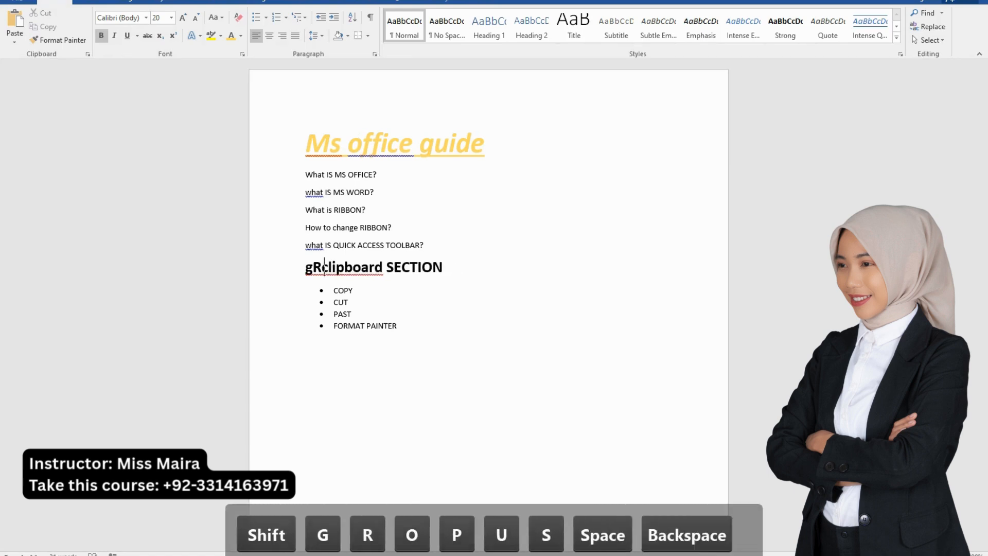
pyautogui.write('GROUPS ')
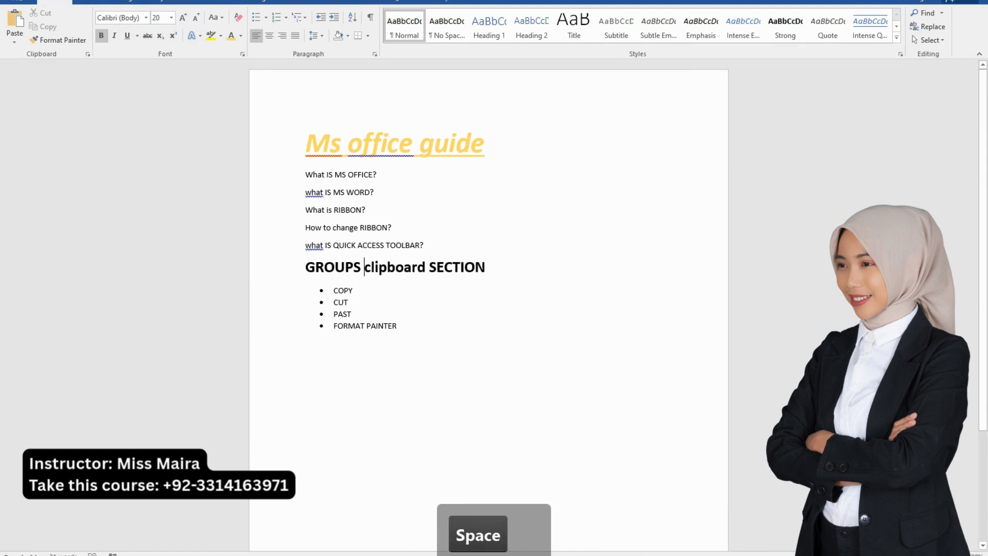
pyautogui.write('hOM')
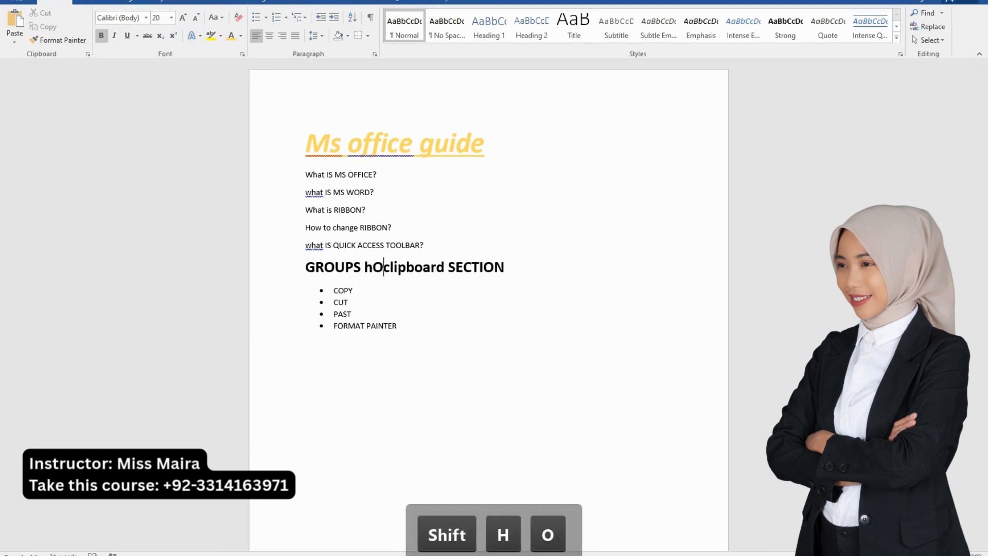
pyautogui.write('E')
pyautogui.press('BackSpace')
pyautogui.write('ME ')
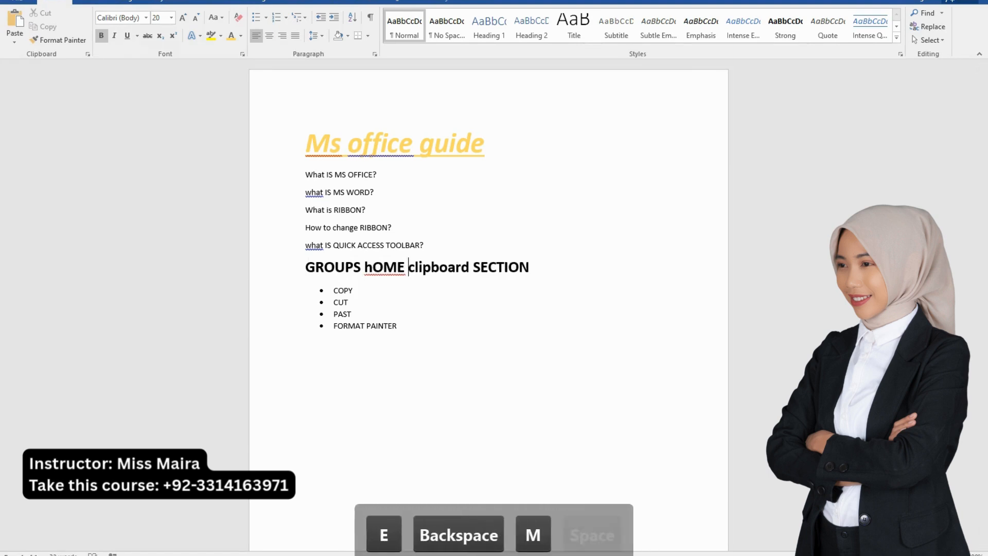
pyautogui.write('(')
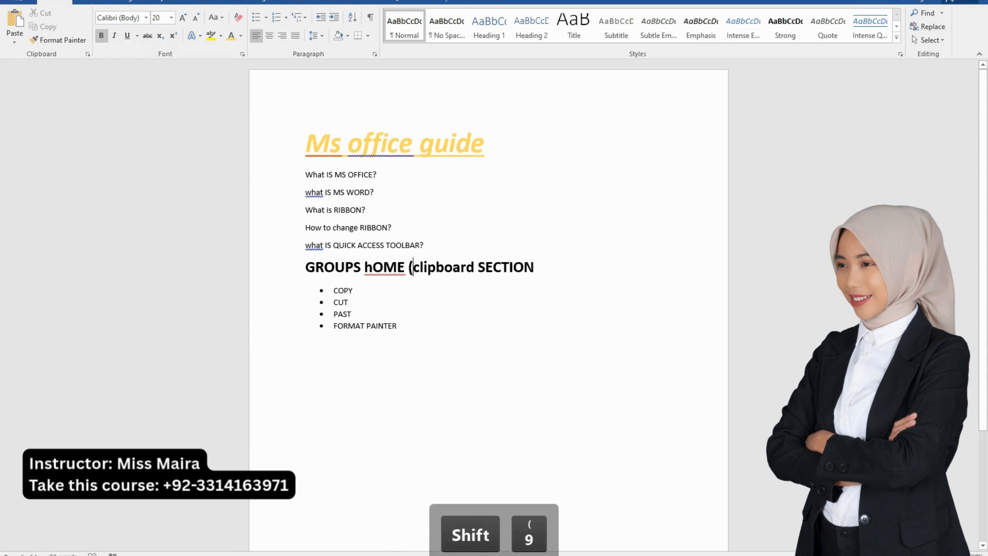
# Enclose "clipboard SECTION" in parentheses and move it to its own line as numbered item 1
pyautogui.press('End')
pyautogui.write(')')
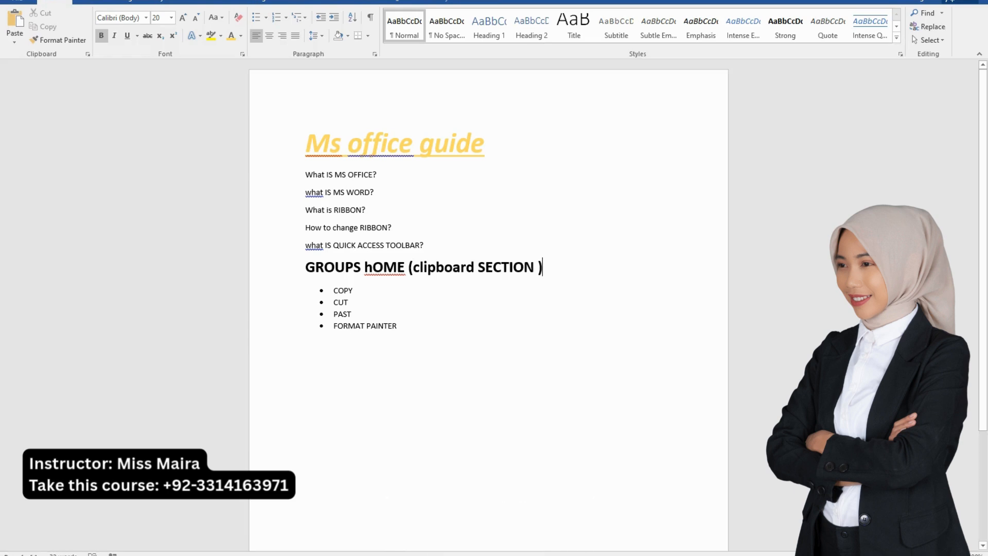
pyautogui.press('Return')
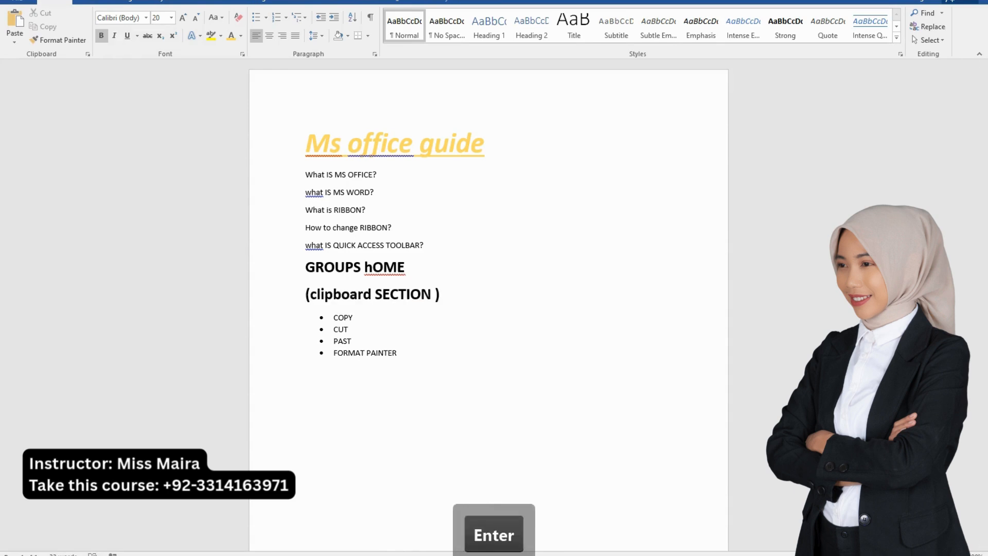
pyautogui.write('1.')
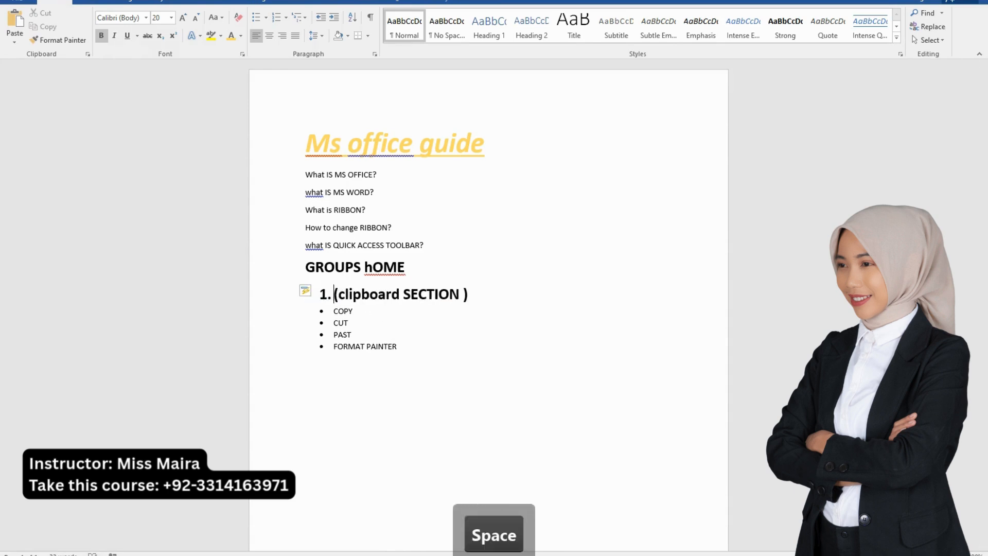
# End the bulleted list after "FORMAT PAINTER" and add the line "2.FONT" below it
pyautogui.click(398, 347)
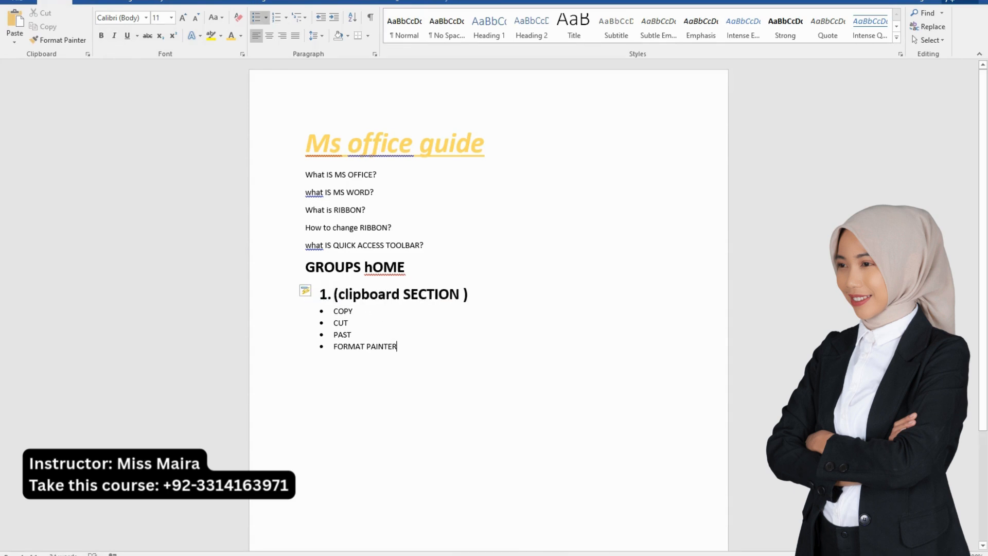
pyautogui.press('Return')
pyautogui.press('Return')
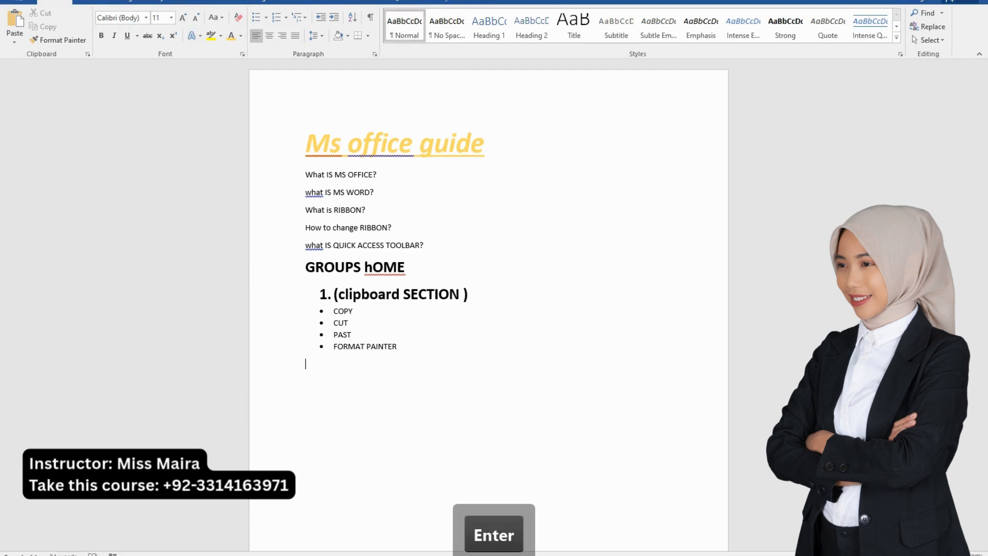
pyautogui.write('2')
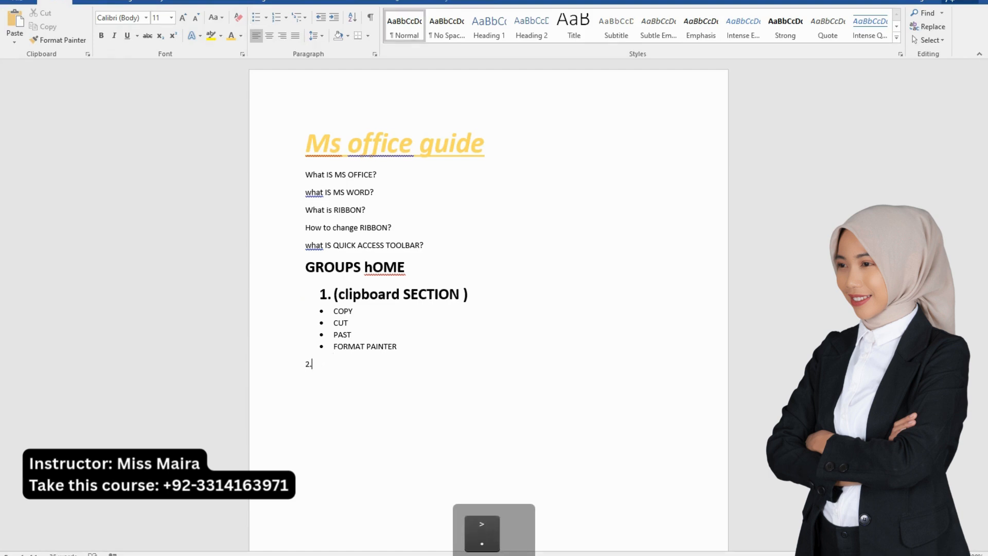
pyautogui.write('.FONT')
pyautogui.press('Return')
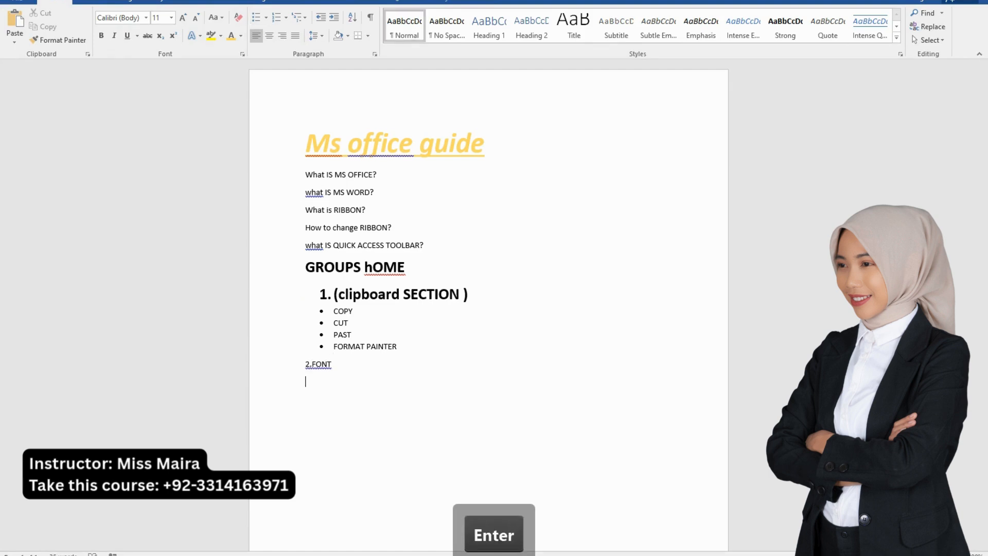
# Copy the formatting of "(clipboard SECTION )" onto the line "2.FONT" with Format Painter
pyautogui.moveTo(470, 295); pyautogui.dragTo(334, 295)
pyautogui.click(58, 40)
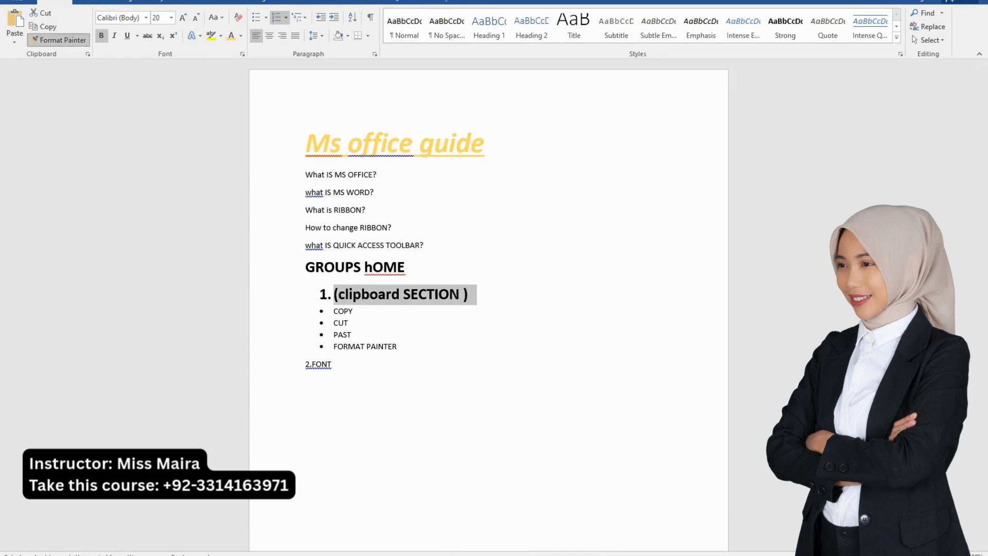
pyautogui.moveTo(332, 364); pyautogui.dragTo(305, 364)
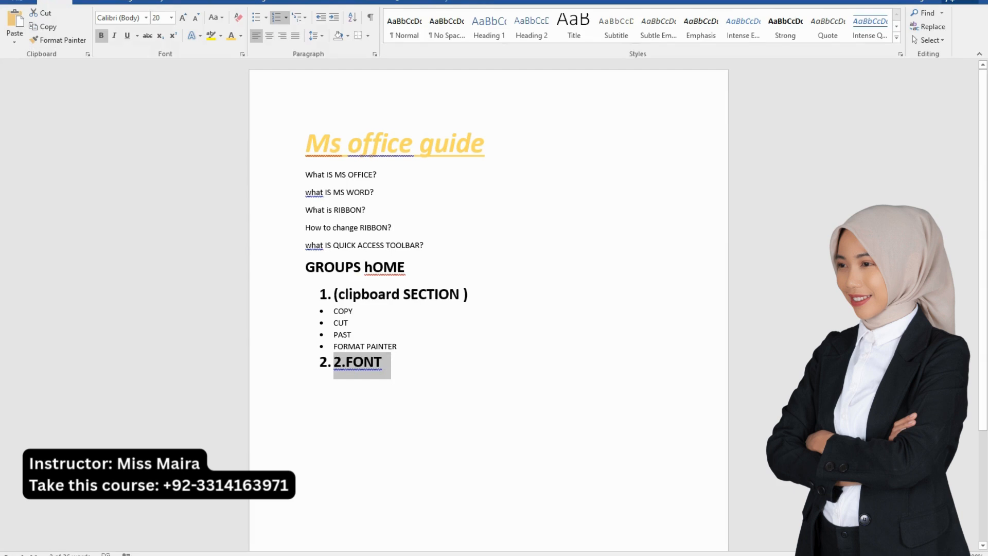
pyautogui.click(383, 362)
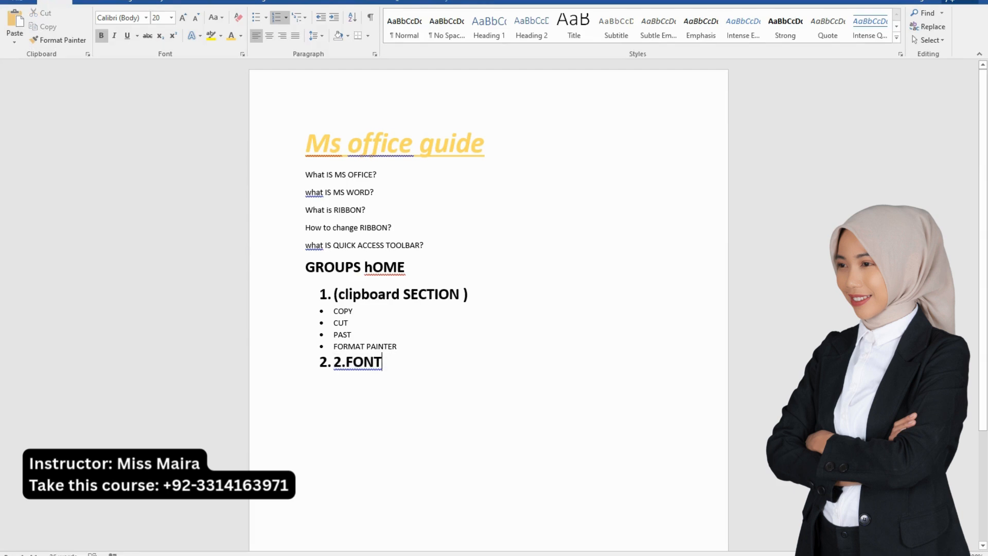
# Start a new unnumbered line below the "FONT" item and remove the duplicate "2." in front of "FONT"
pyautogui.press('Return')
pyautogui.press('Return')
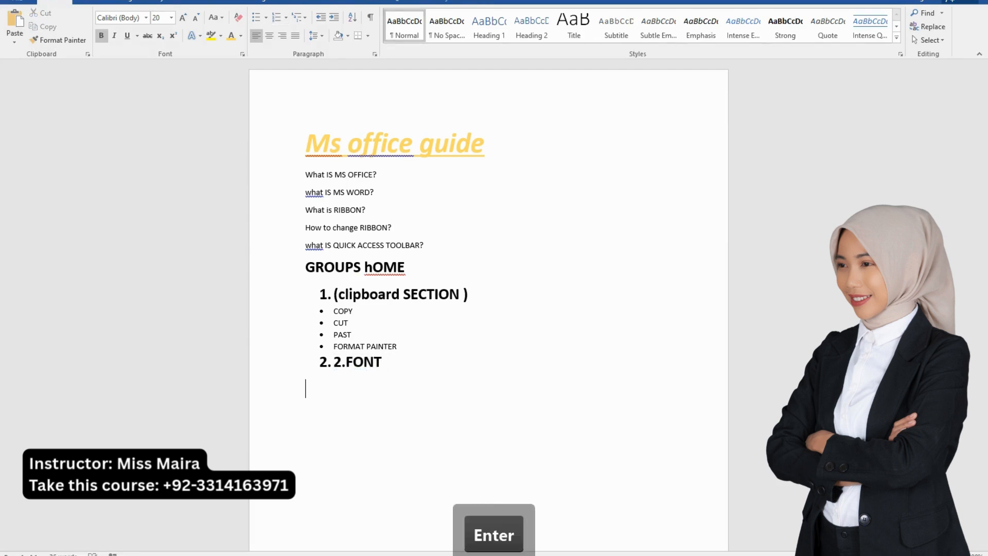
pyautogui.click(347, 361)
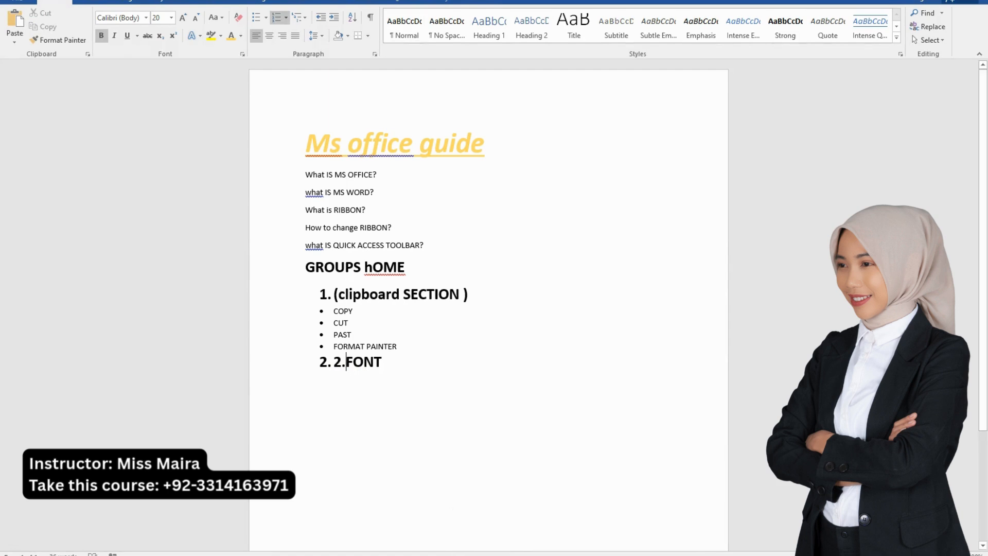
pyautogui.press('BackSpace')
pyautogui.press('BackSpace')
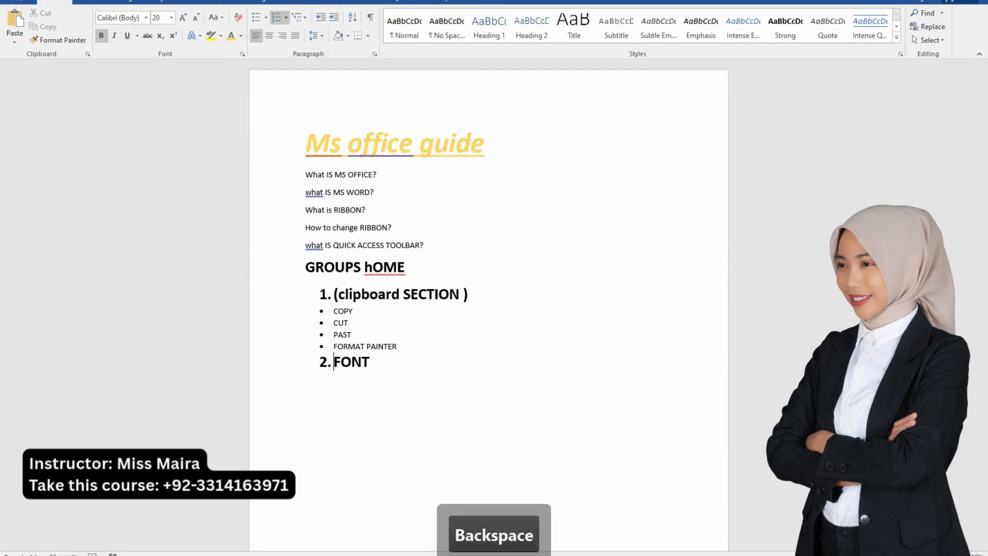
# Enter the word "bold" on the empty line below the "FONT" heading
pyautogui.click(307, 389)
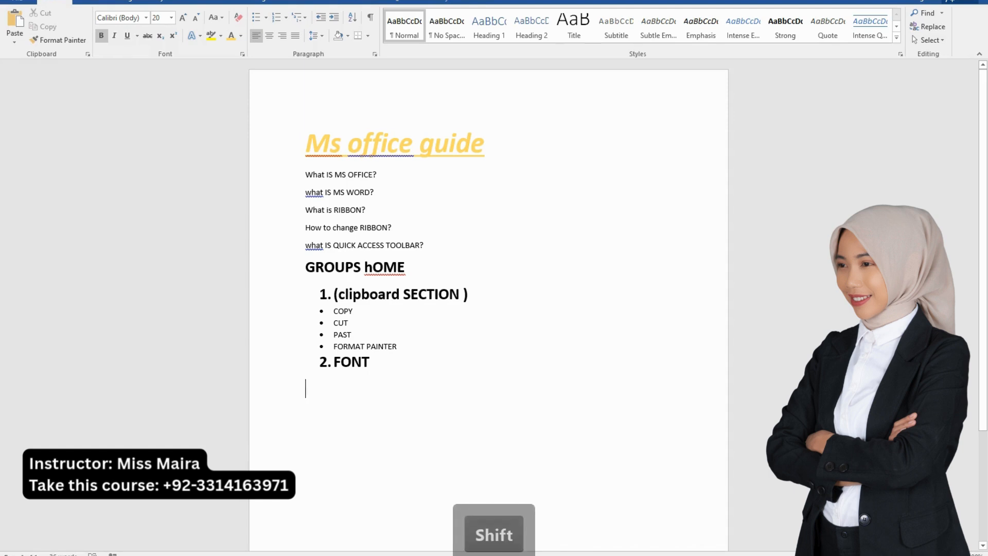
pyautogui.write('bOLD')
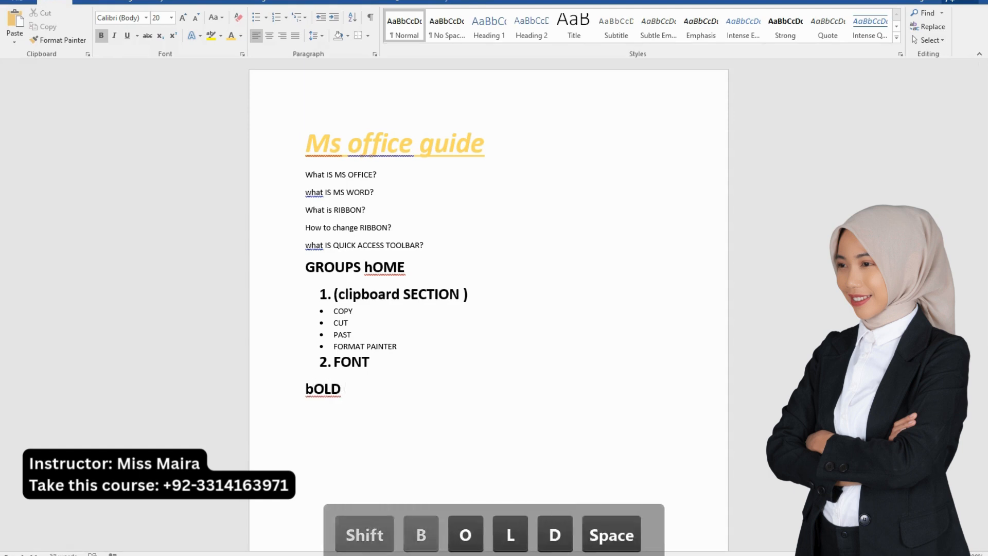
pyautogui.press('BackSpace')
pyautogui.press('BackSpace')
pyautogui.press('BackSpace')
pyautogui.press('BackSpace')
pyautogui.press('BackSpace')
pyautogui.write('bold')
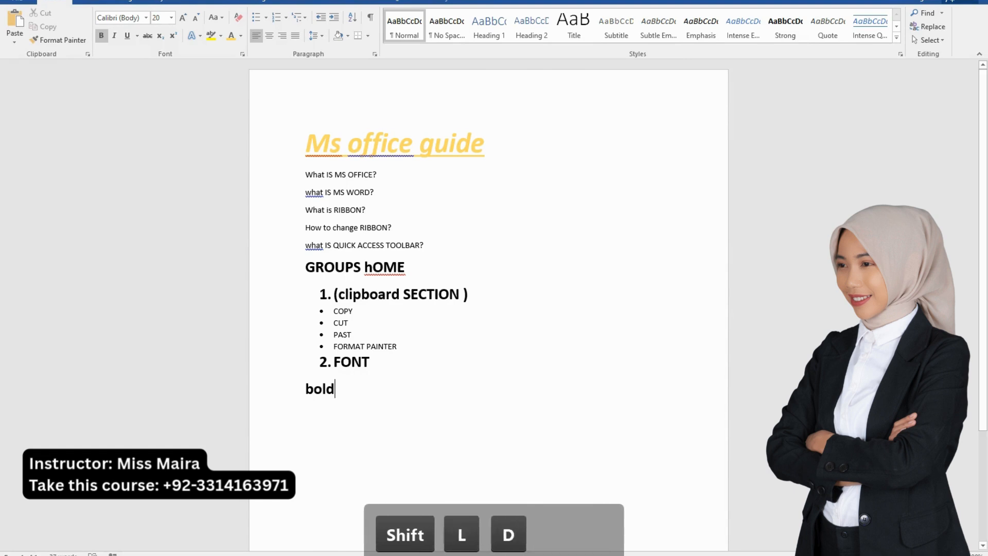
pyautogui.moveTo(336, 389); pyautogui.dragTo(305, 391)
pyautogui.moveTo(356, 311); pyautogui.dragTo(335, 312)
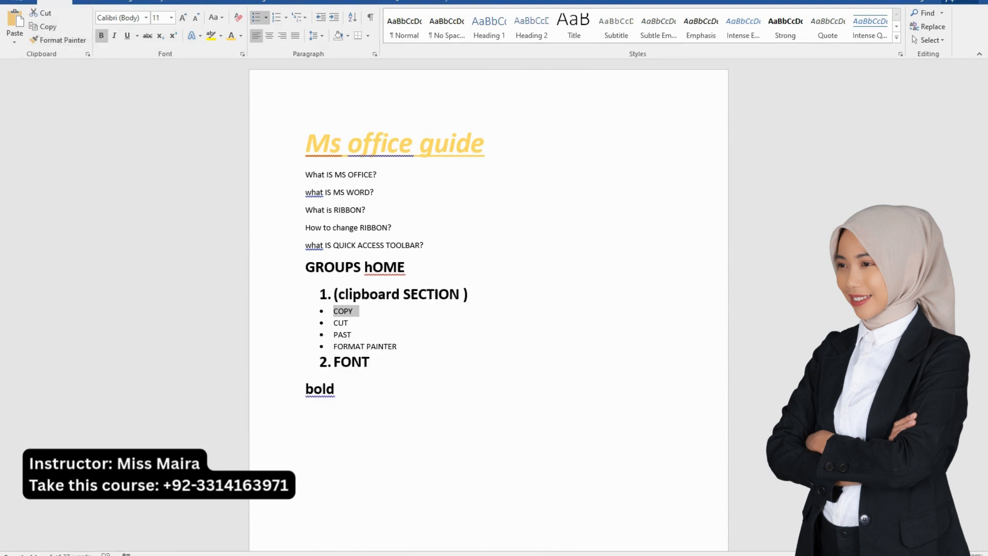
pyautogui.click(101, 35)
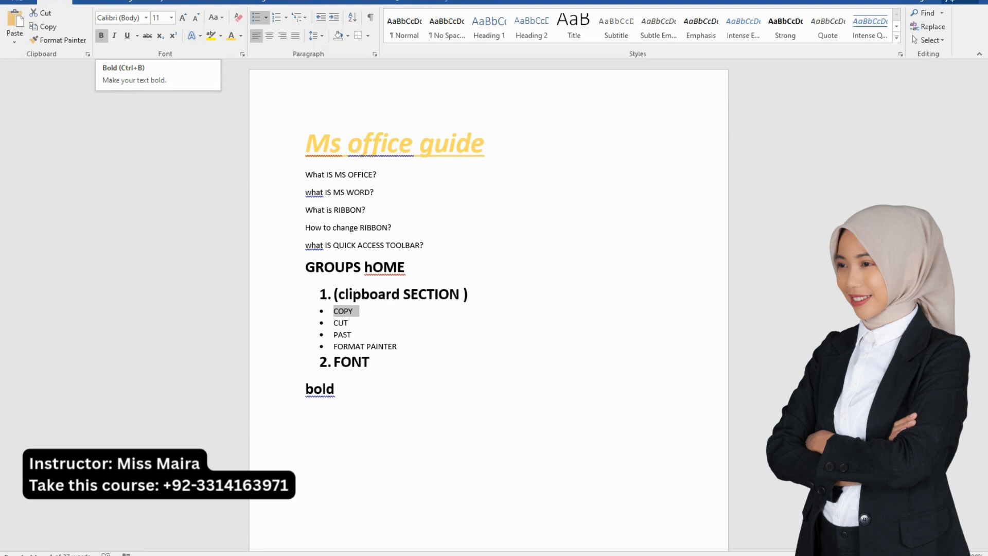
pyautogui.click(371, 362)
# Add the explanation "( SHARPE THE TEXT)" after "Bold" on the line below the "FONT" heading
pyautogui.click(336, 389)
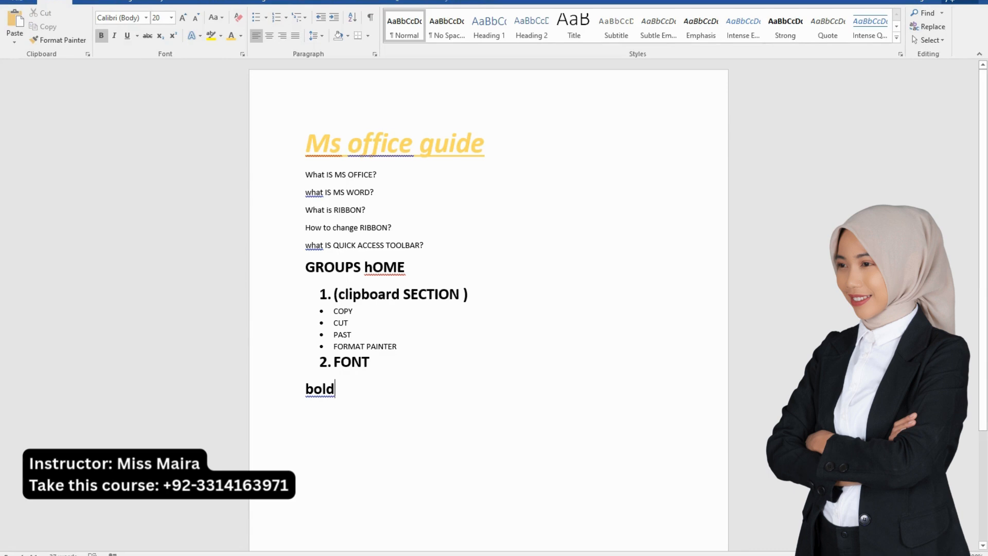
pyautogui.write('( ')
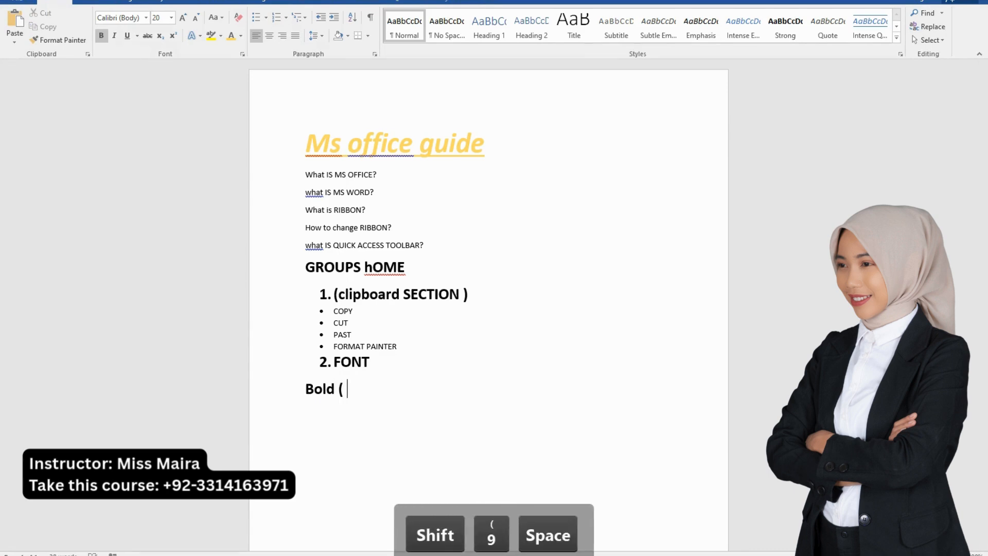
pyautogui.write('SHARPE')
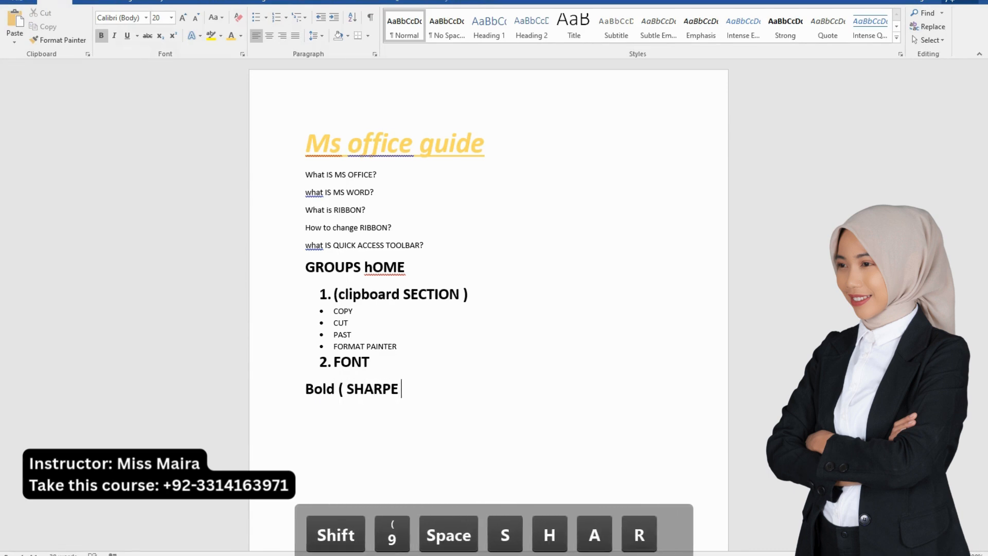
pyautogui.write(' THE TEXT')
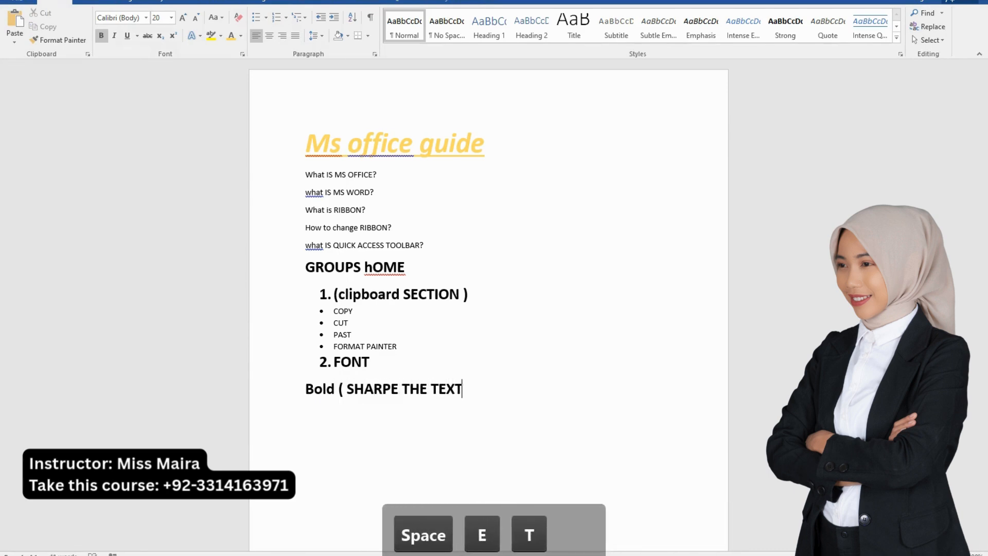
pyautogui.write(')')
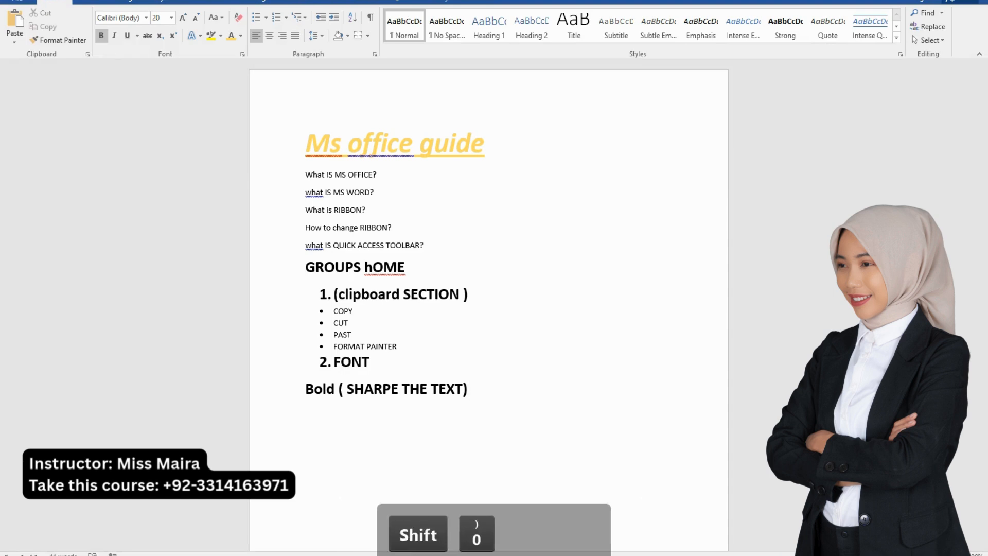
# Add a new line reading "iTALIC (CURVE)" below the "Bold" entry
pyautogui.press('Return')
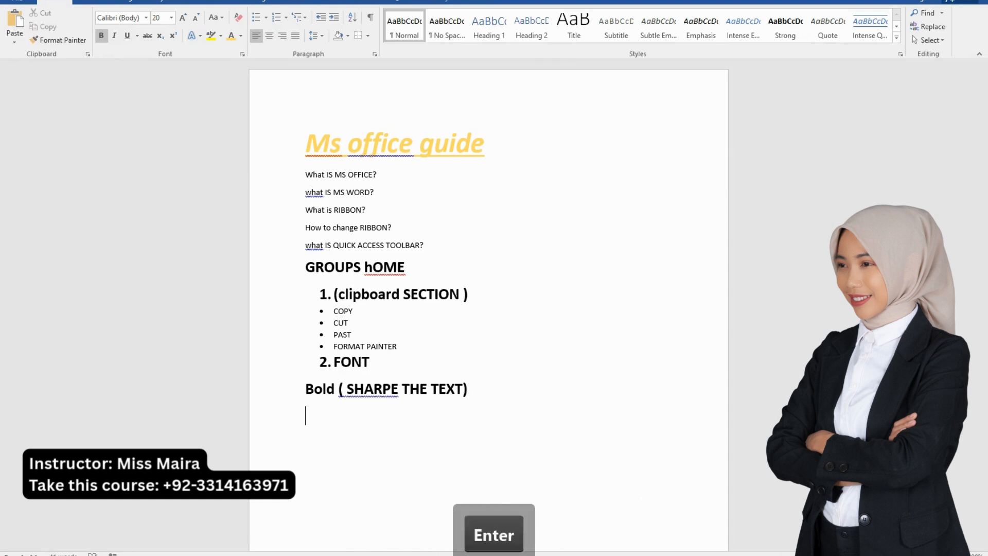
pyautogui.write('iT')
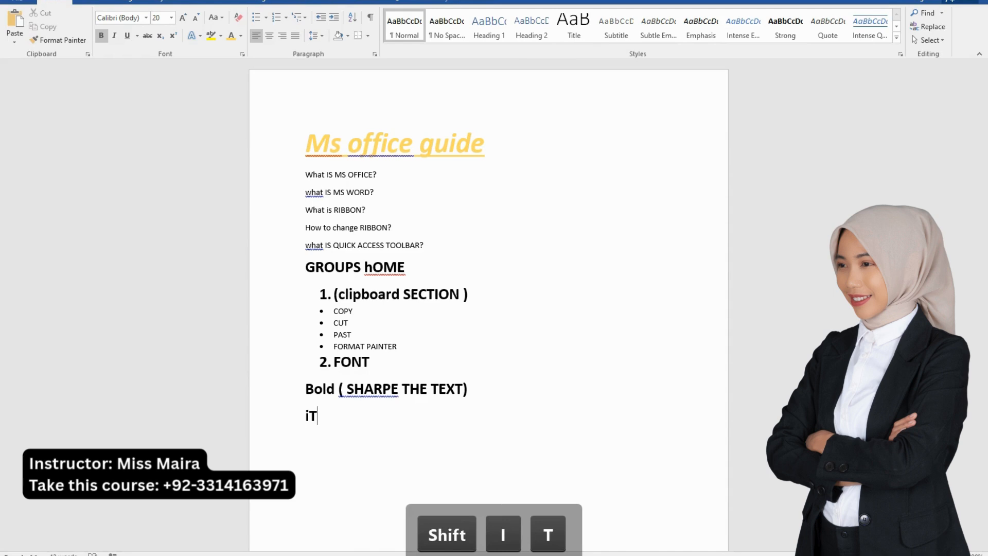
pyautogui.write('ALIC')
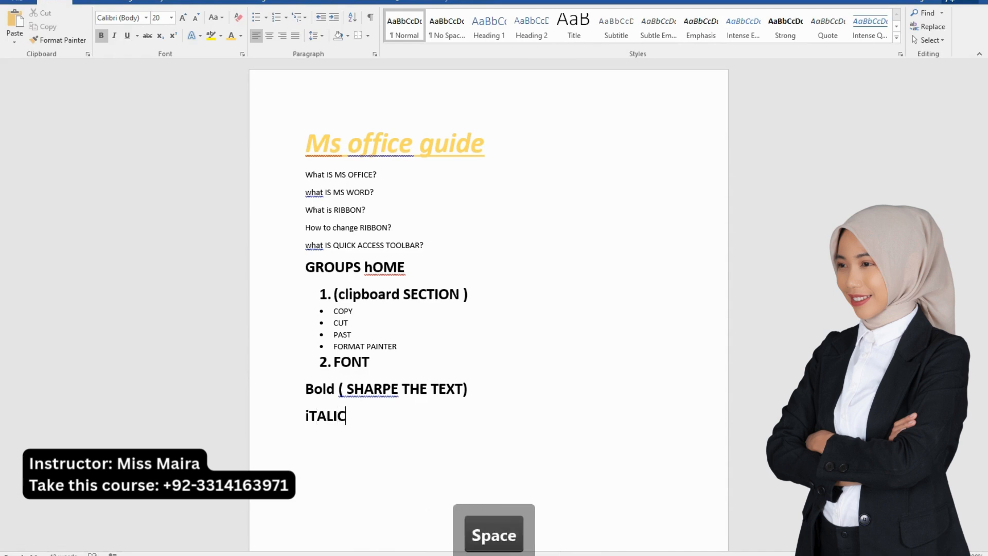
pyautogui.write(' (CURVE')
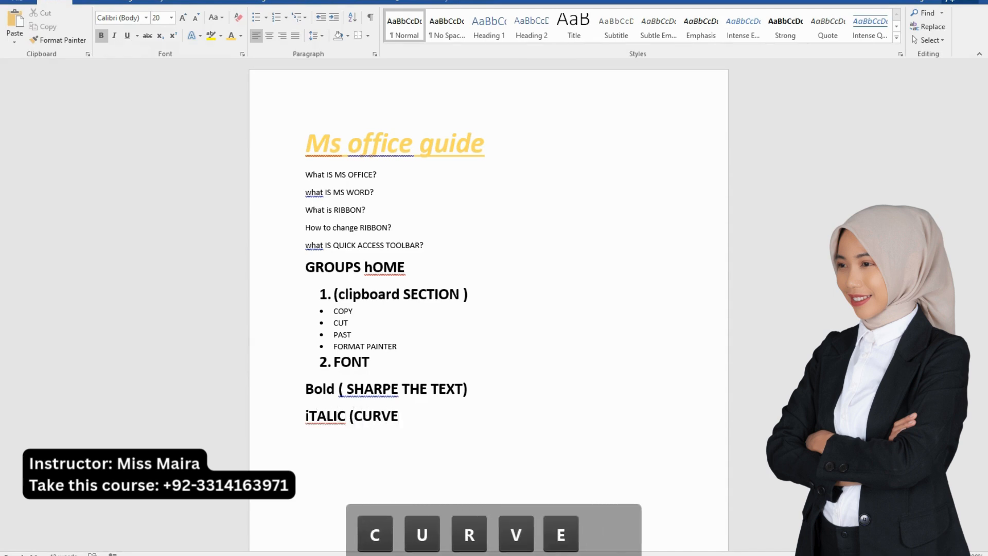
pyautogui.write(')')
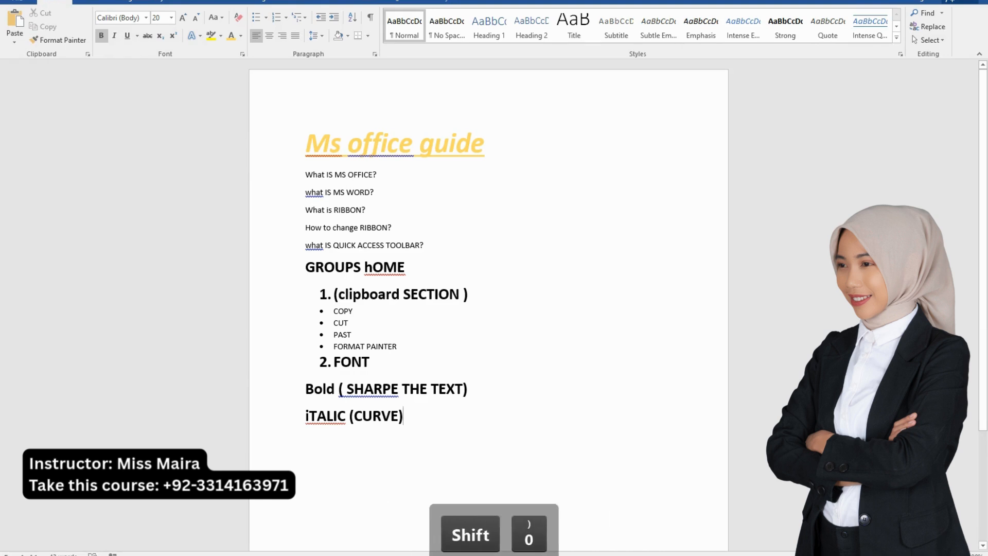
# Italicize only the text "(CURVE)" on the "iTALIC" line
pyautogui.hotkey('shift', 'Left')
pyautogui.hotkey('shift', 'Left')
pyautogui.hotkey('shift', 'Left')
pyautogui.hotkey('shift', 'Left')
pyautogui.hotkey('shift', 'Left')
pyautogui.hotkey('shift', 'Left')
pyautogui.hotkey('shift', 'Left')
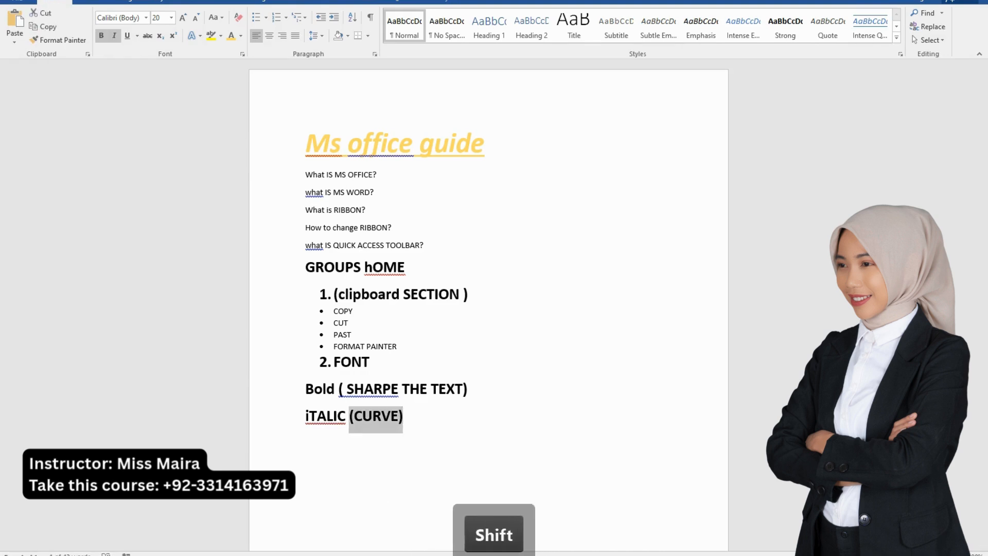
pyautogui.hotkey('ctrl', 'i')
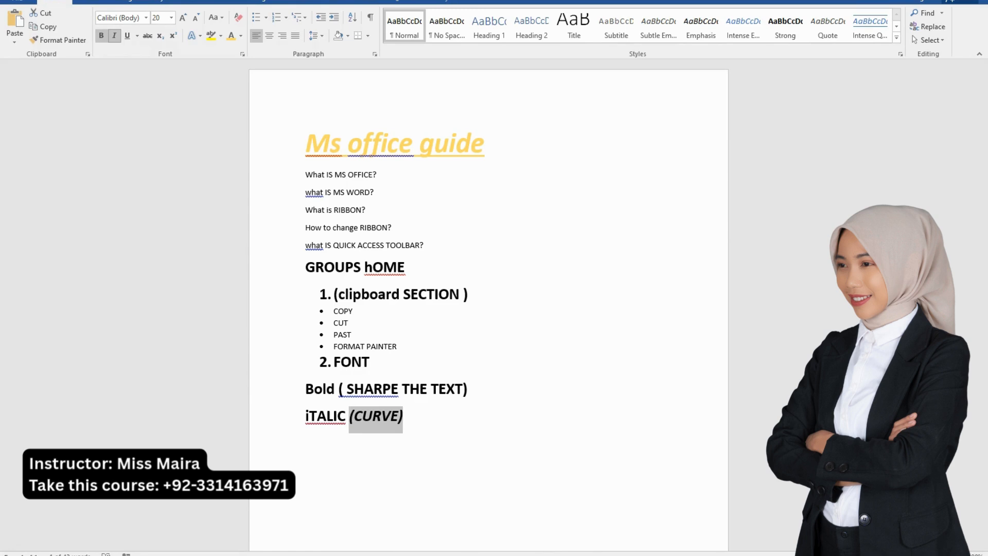
pyautogui.press('Right')
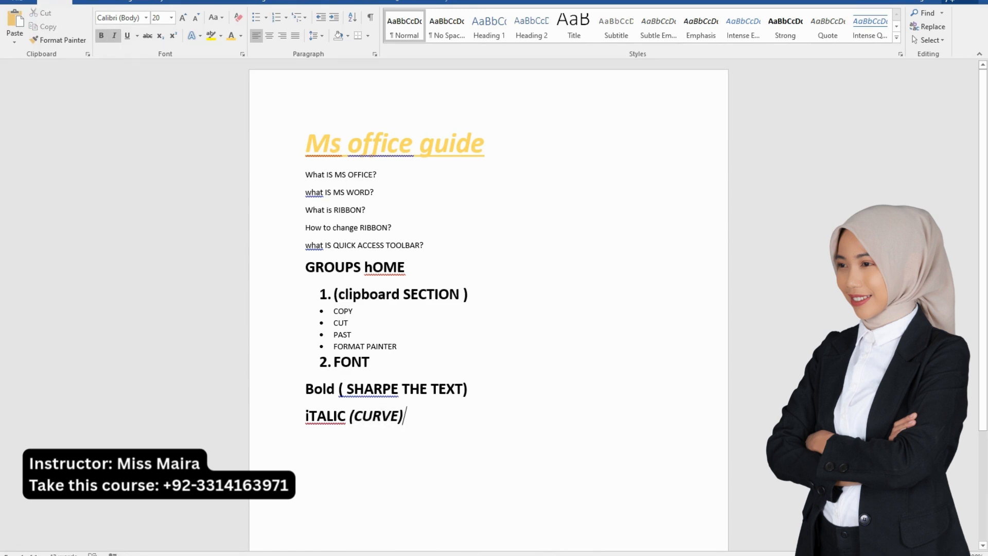
# Add a new line reading "UNDERLINE (UNDERLINE TEXT)" below the "iTALIC" entry
pyautogui.press('Return')
pyautogui.write('UNDER')
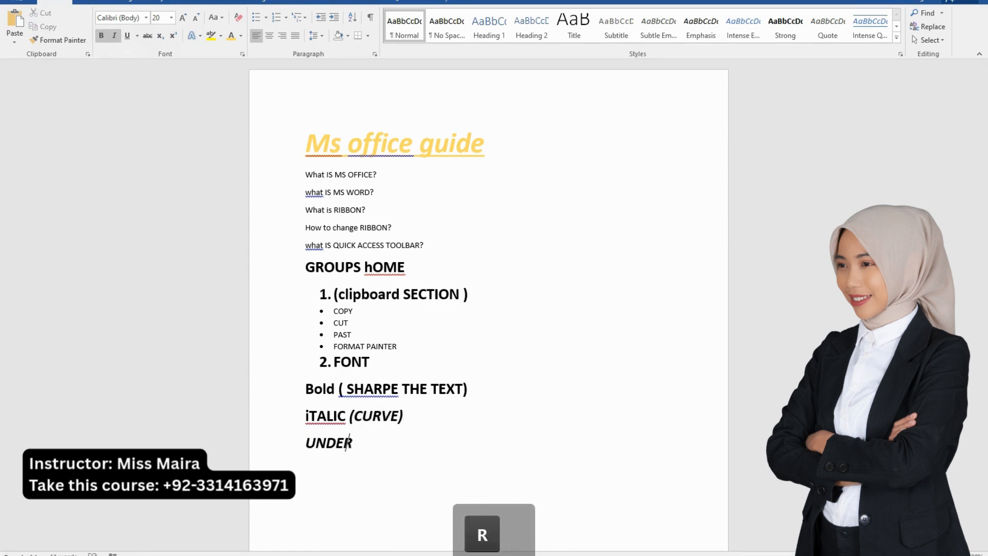
pyautogui.write('LINE (')
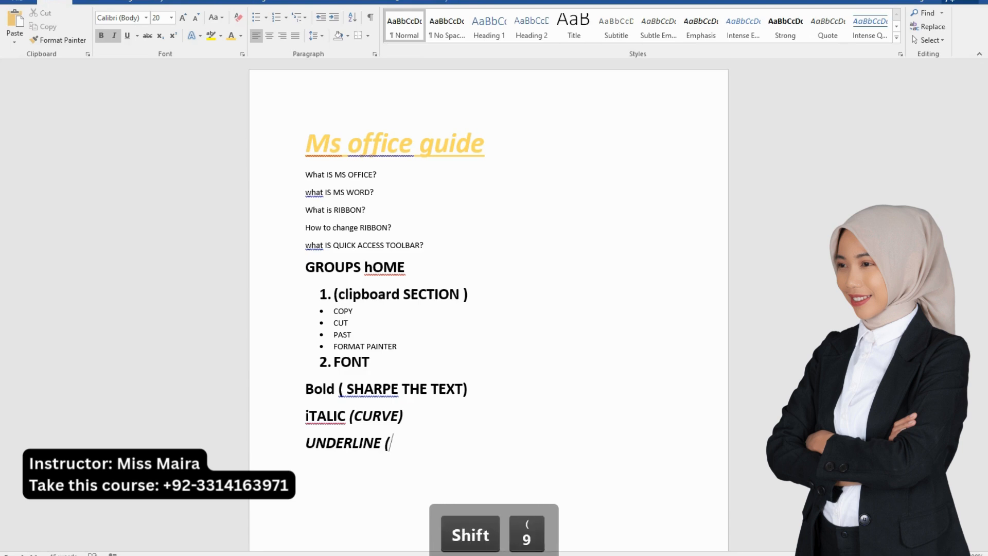
pyautogui.write('TEXT')
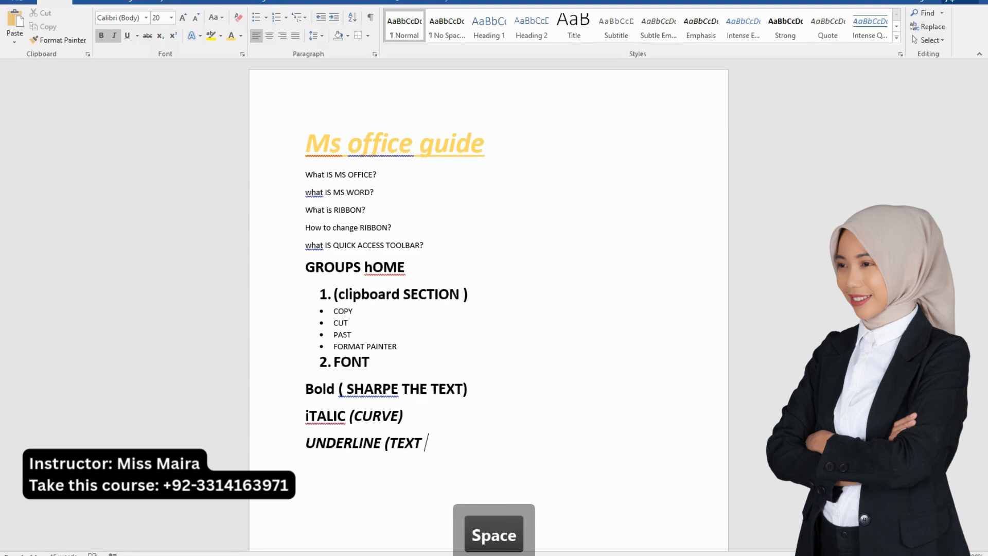
pyautogui.press('BackSpace')
pyautogui.press('BackSpace')
pyautogui.press('BackSpace')
pyautogui.press('BackSpace')
pyautogui.press('BackSpace')
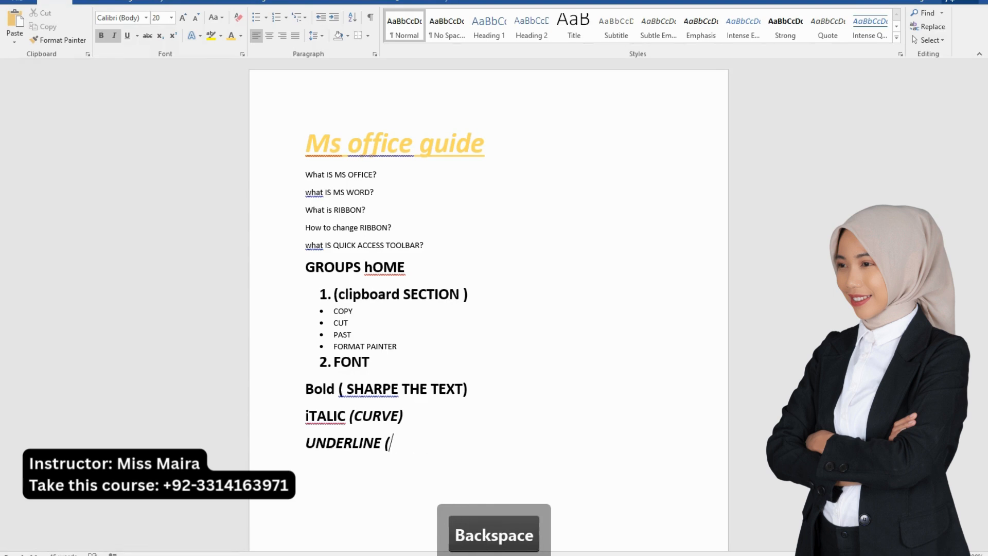
pyautogui.write('UNDERLI')
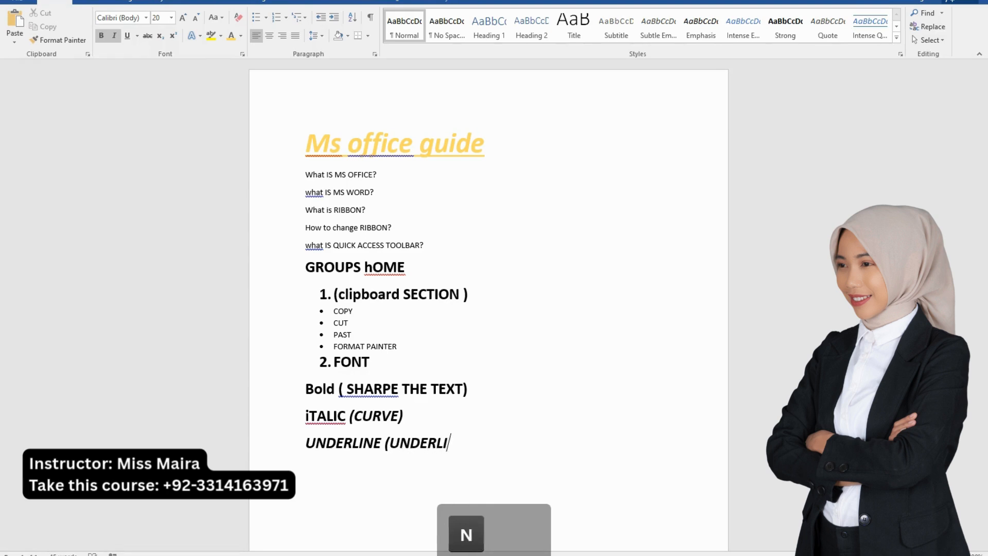
pyautogui.write('NE TEXT)')
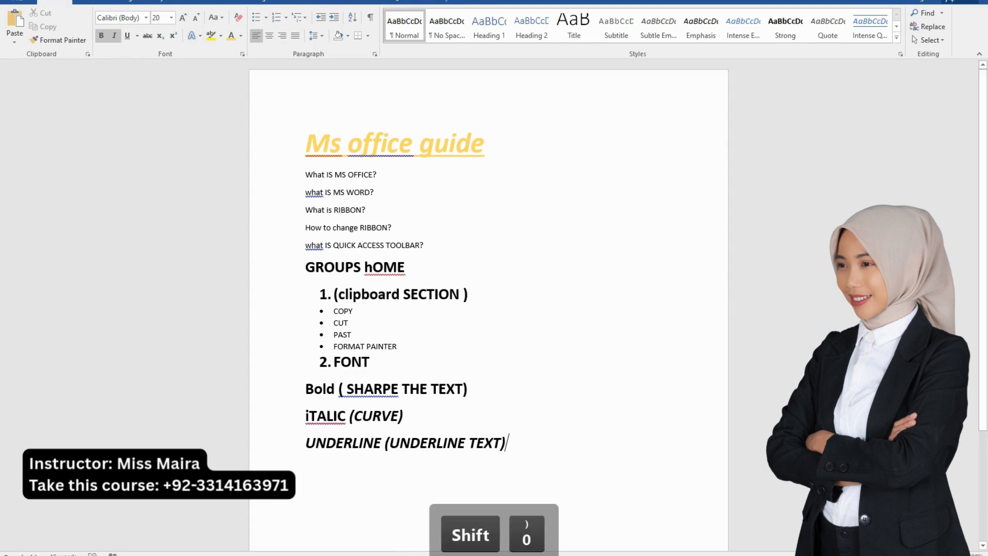
# Underline only the text "(UNDERLINE TEXT)" on the "UNDERLINE" line
pyautogui.moveTo(506, 444); pyautogui.dragTo(391, 443)
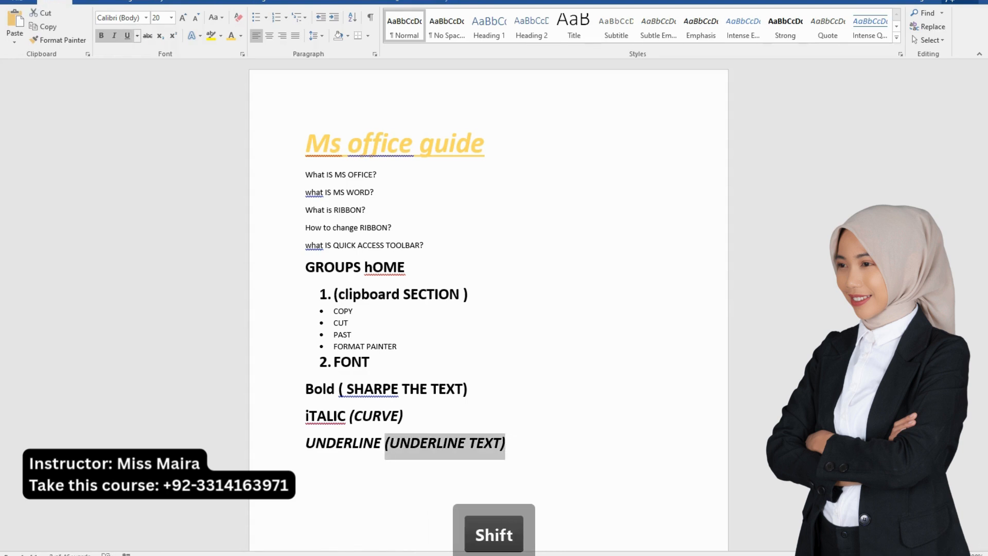
pyautogui.click(127, 36)
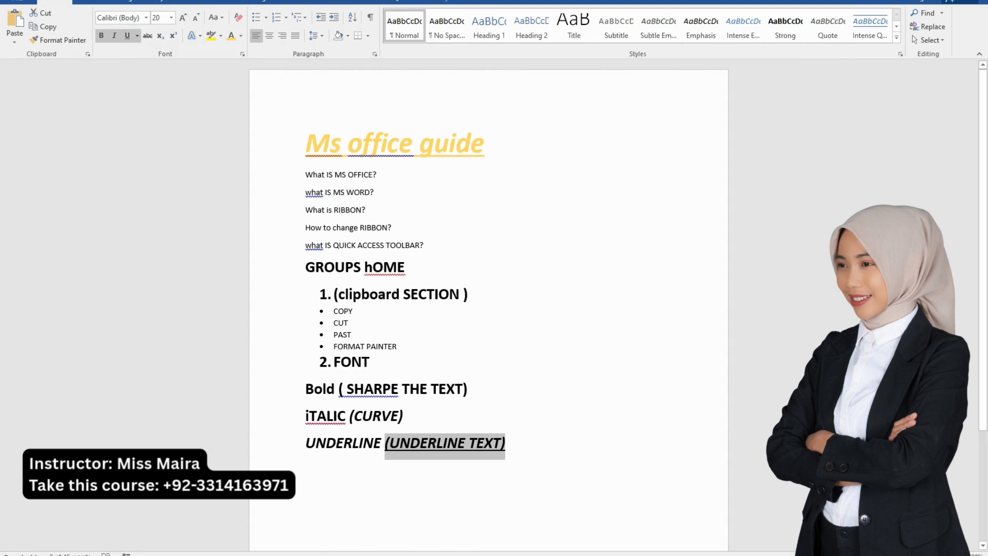
pyautogui.click(508, 443)
# Add a new line reading "DOUBLE UNDERLINE" below the "UNDERLINE" entry
pyautogui.press('Return')
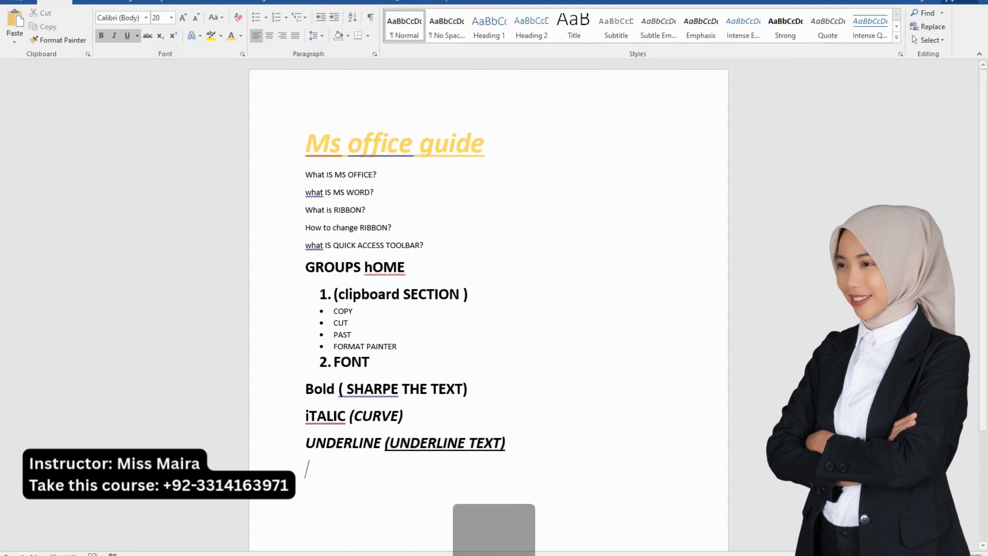
pyautogui.write('DOUBLE')
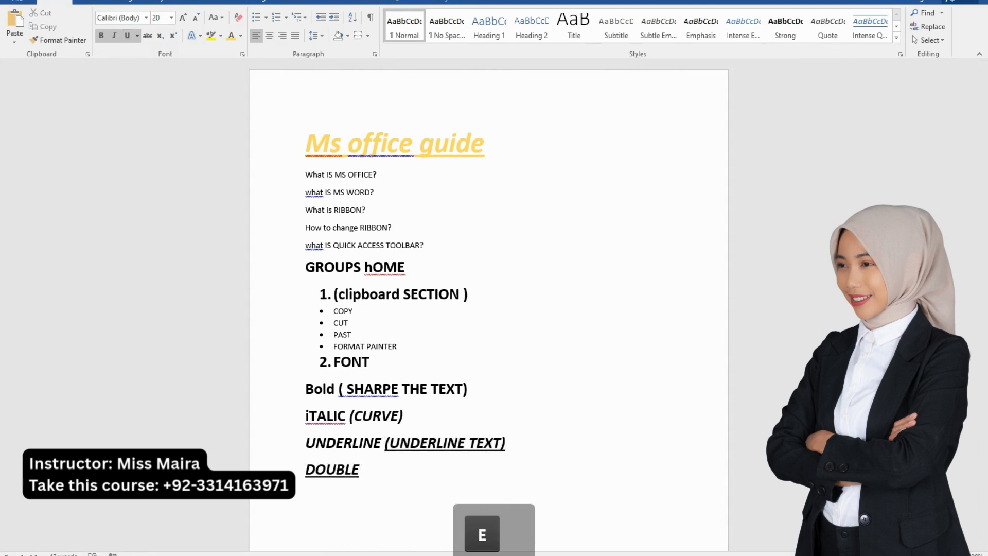
pyautogui.write(' UB')
pyautogui.press('BackSpace')
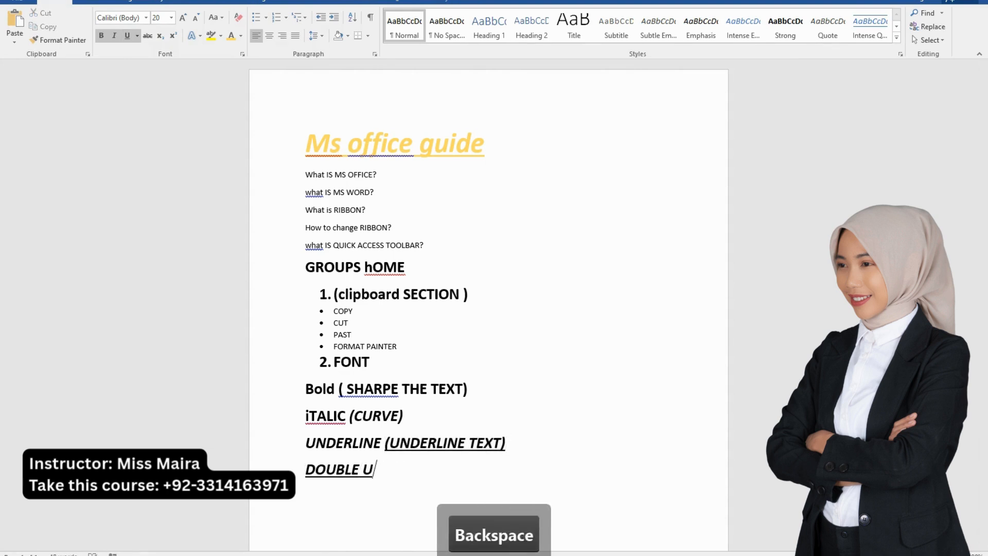
pyautogui.write('NDERLINE')
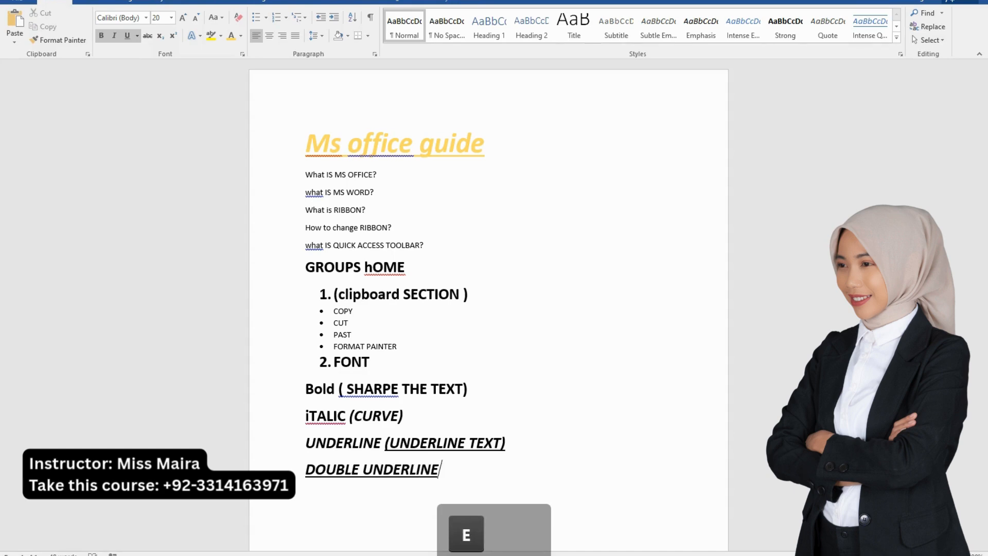
# Apply a double underline to the whole "DOUBLE UNDERLINE" line
pyautogui.press('shift')
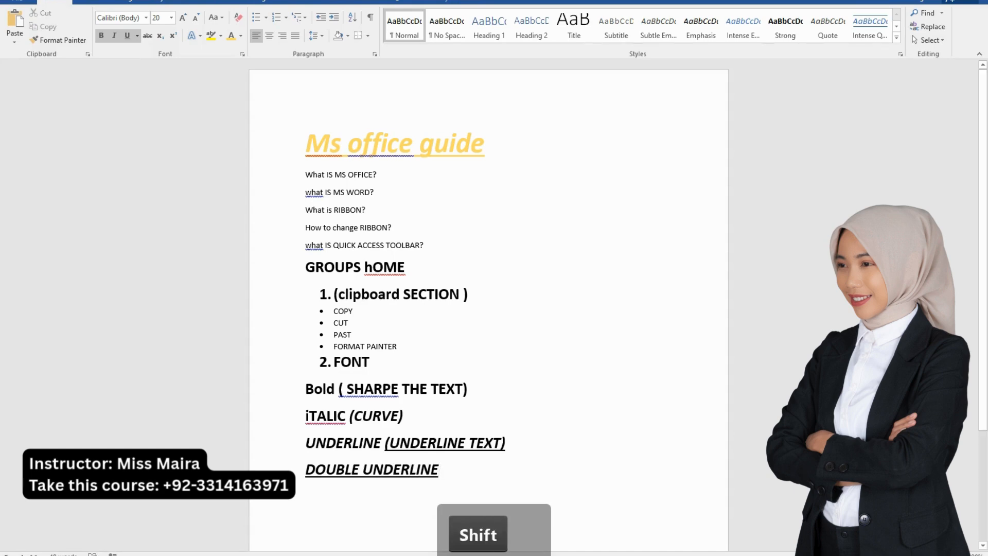
pyautogui.hotkey('shift', 'Home')
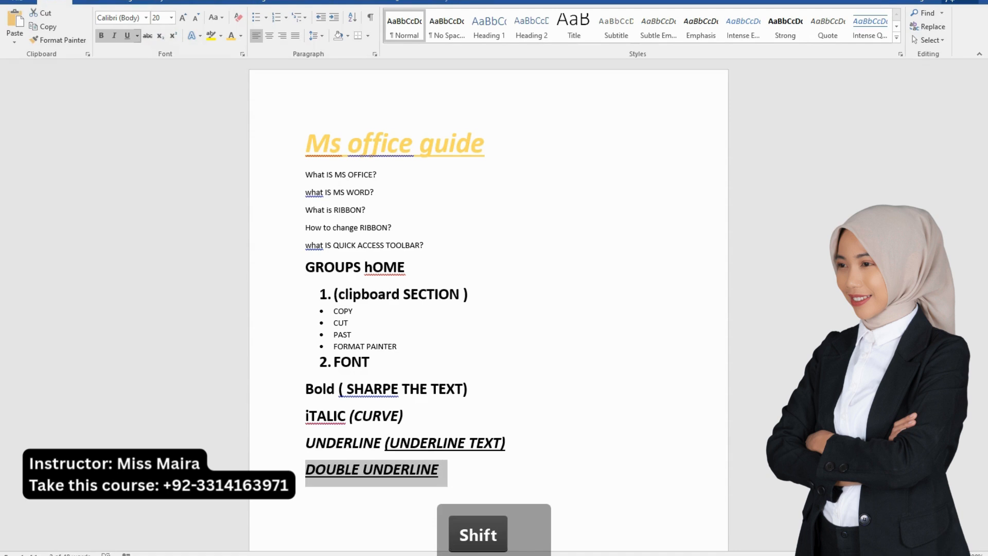
pyautogui.click(137, 36)
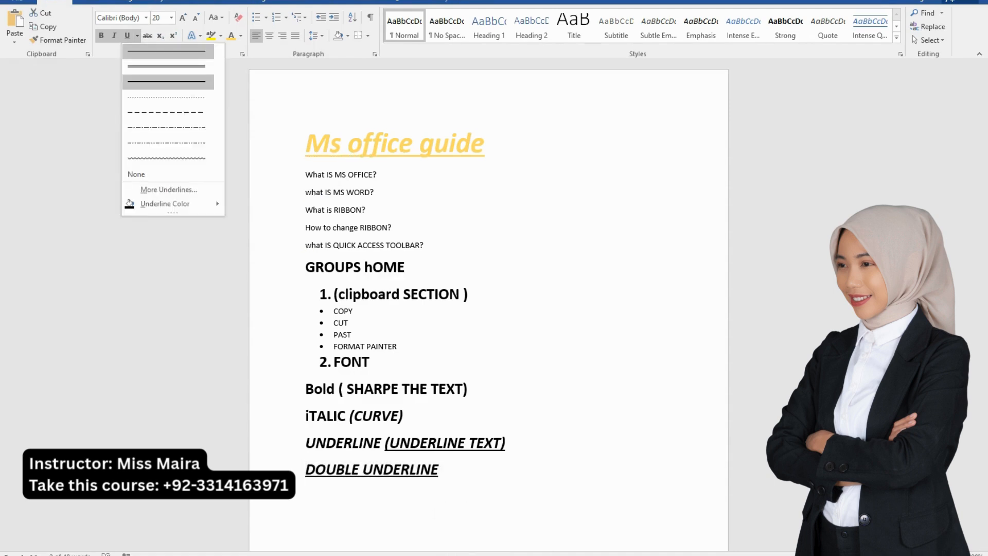
pyautogui.click(166, 66)
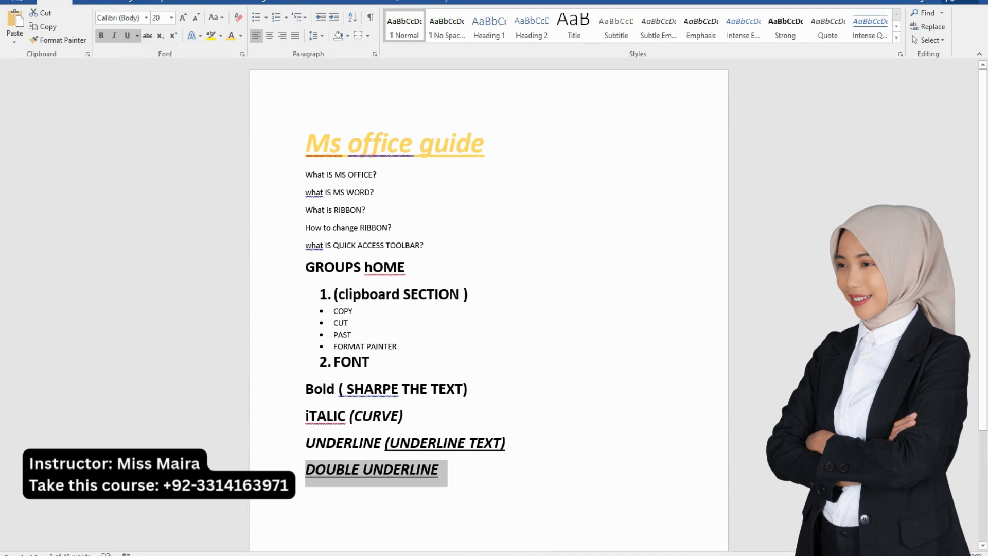
# Try a dashed underline on the "DOUBLE UNDERLINE" line and replace it with a wavy underline
pyautogui.click(137, 36)
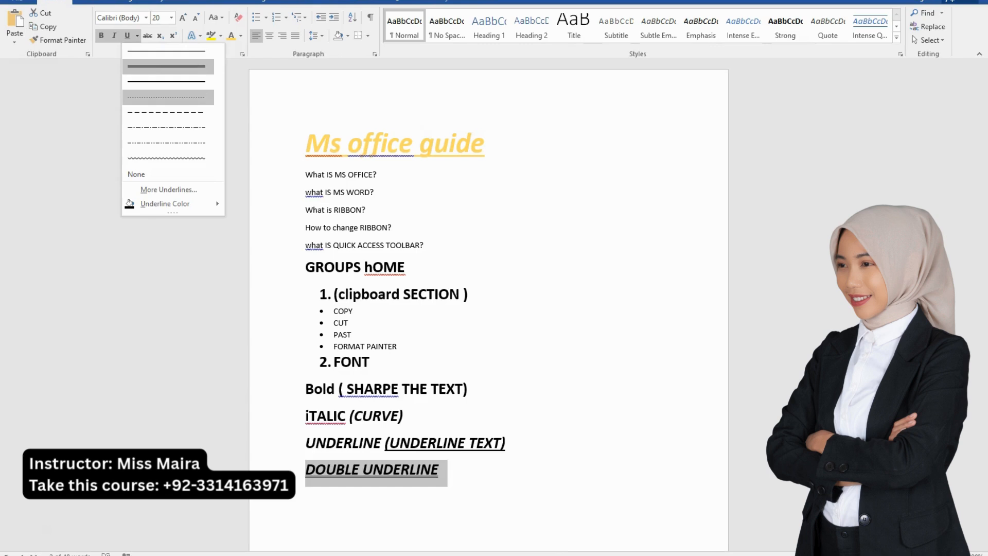
pyautogui.click(167, 112)
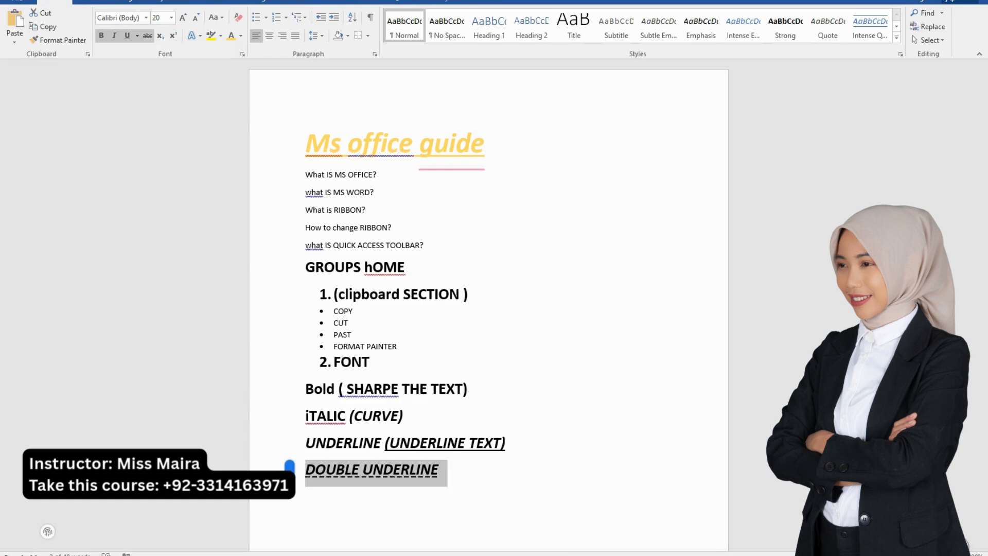
pyautogui.click(137, 35)
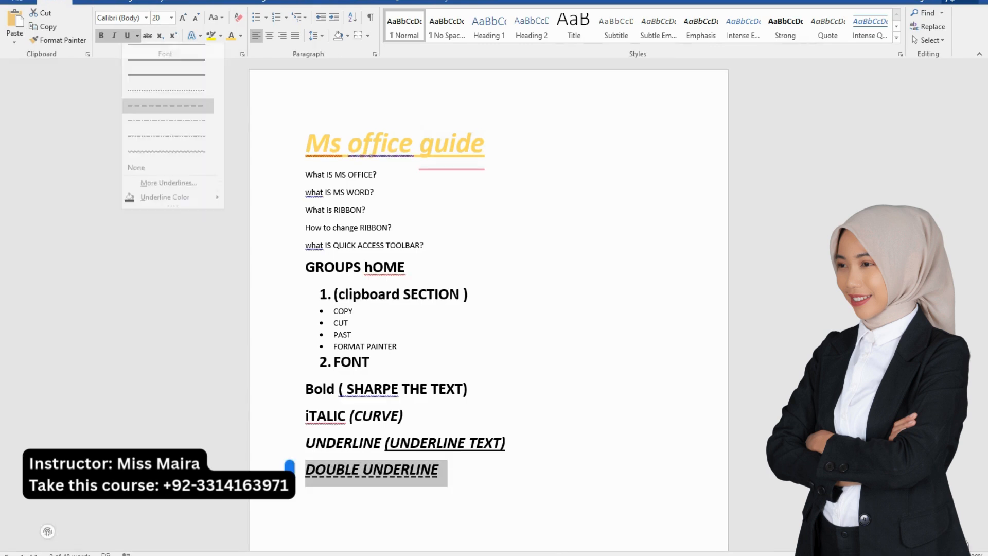
pyautogui.click(167, 157)
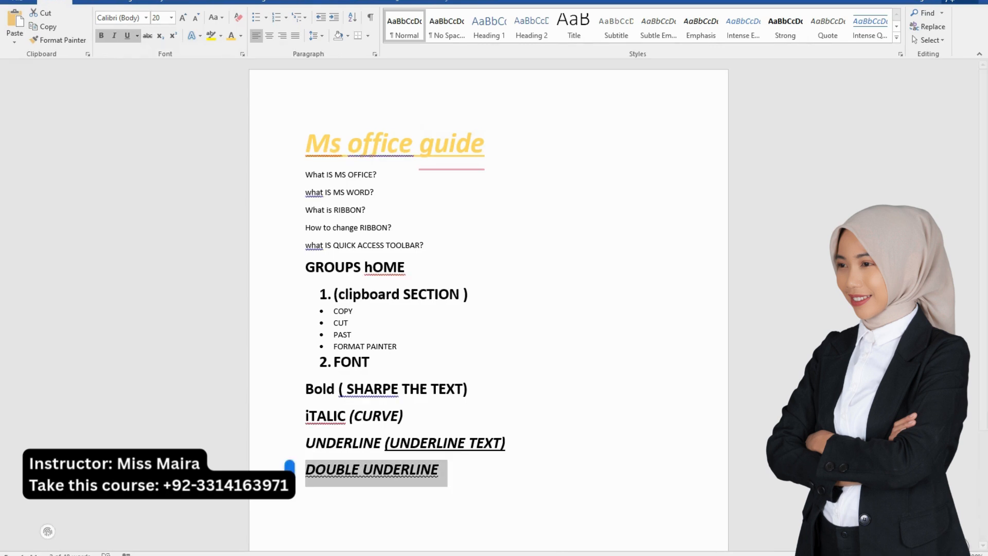
# Review the additional underline styles in the Font dialog for the "DOUBLE UNDERLINE" line and accept the wavy style
pyautogui.click(137, 35)
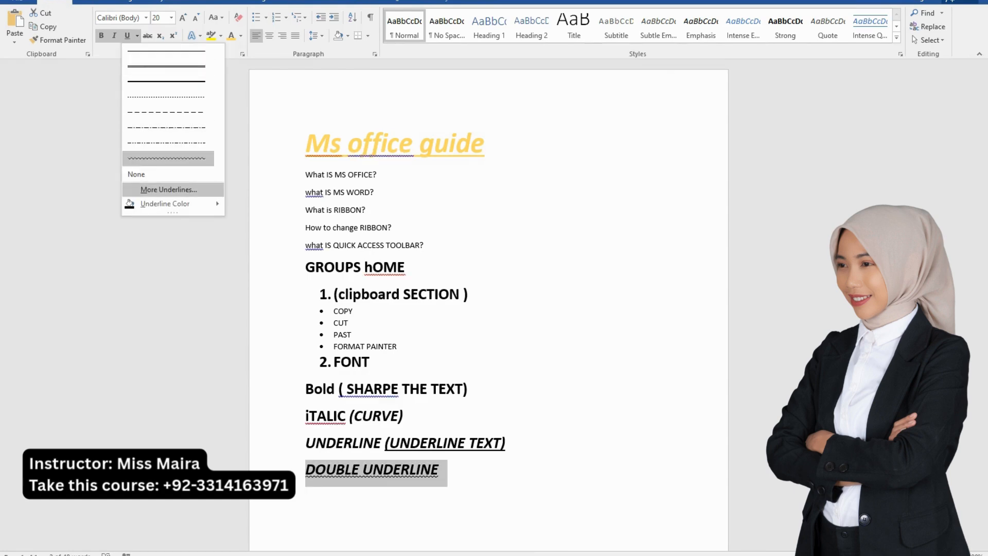
pyautogui.click(168, 189)
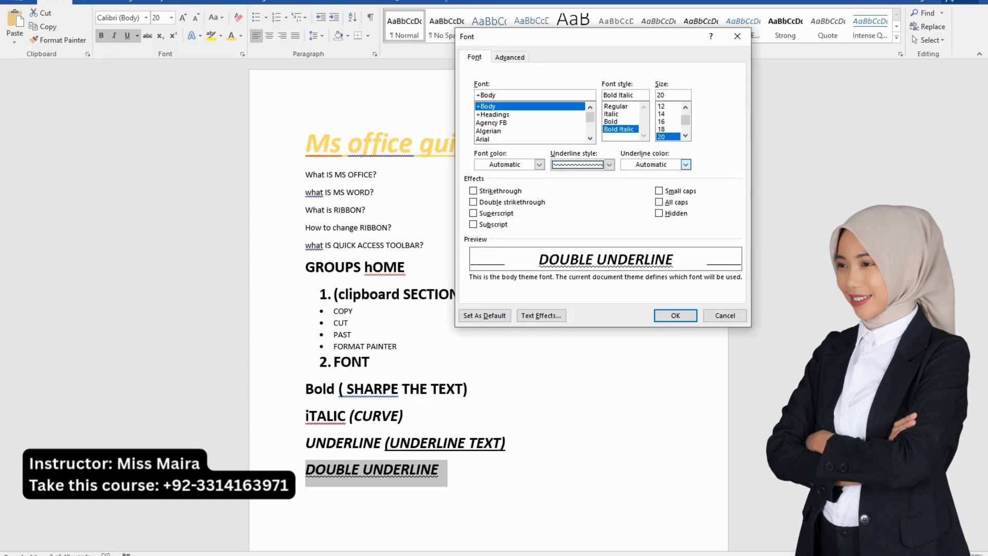
pyautogui.click(609, 164)
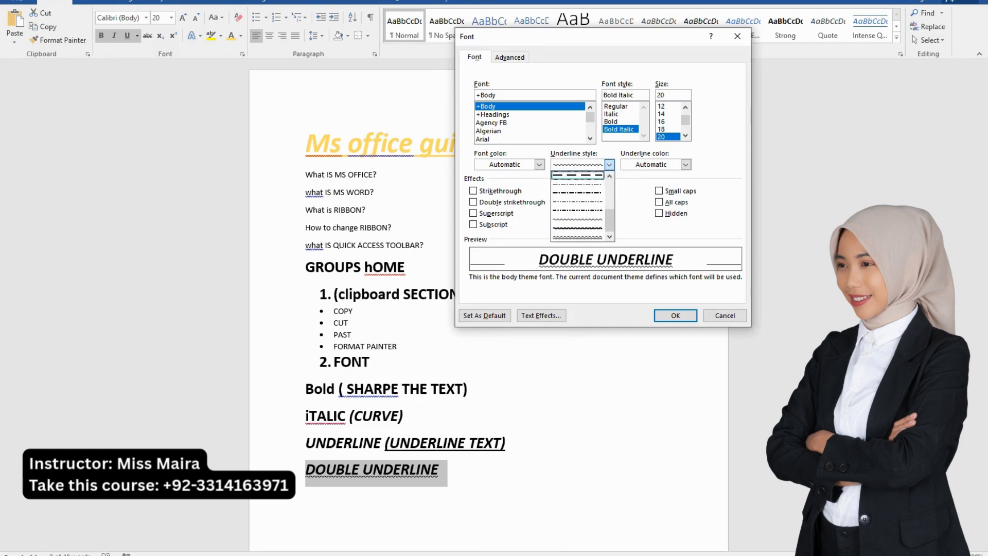
pyautogui.scroll(4, 577, 237)
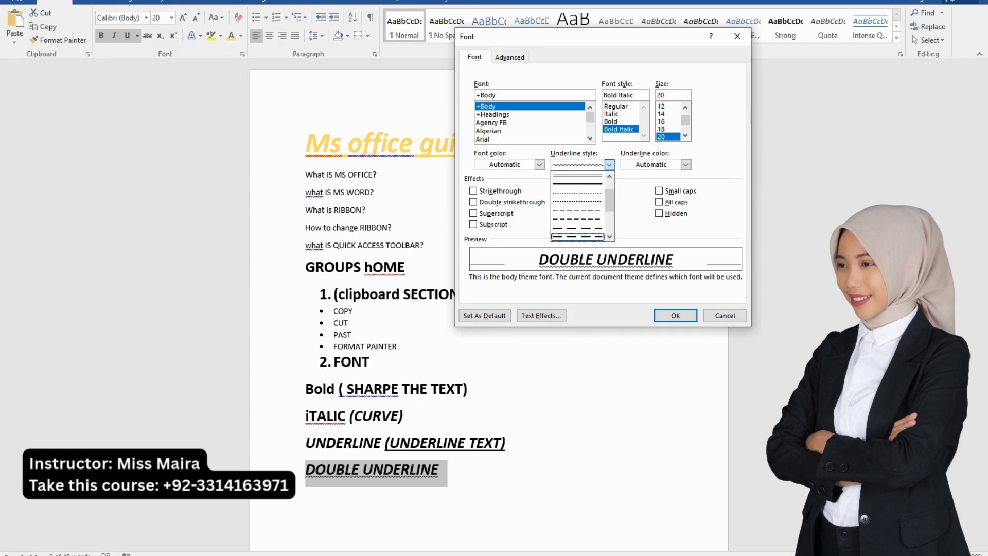
pyautogui.scroll(-4, 577, 206)
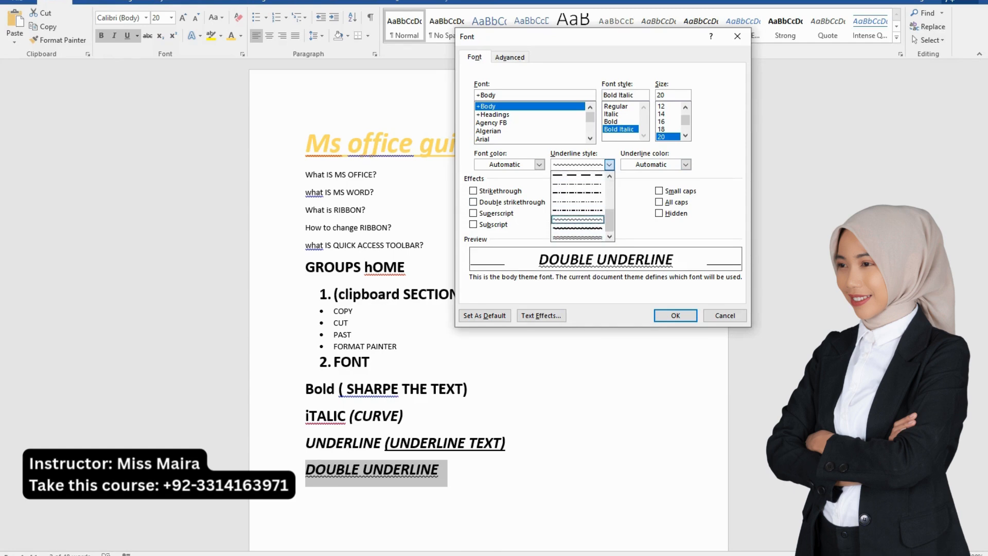
pyautogui.click(577, 219)
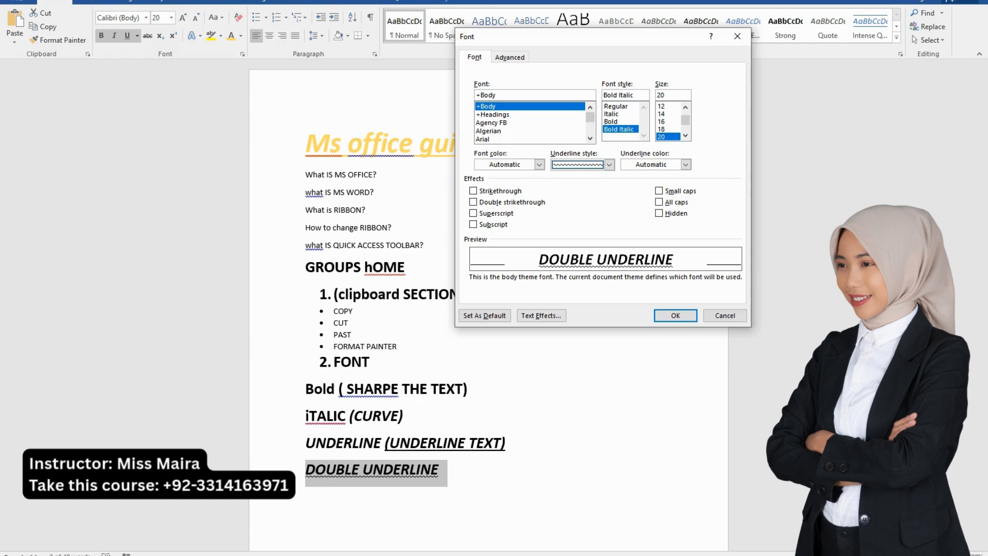
pyautogui.press('Return')
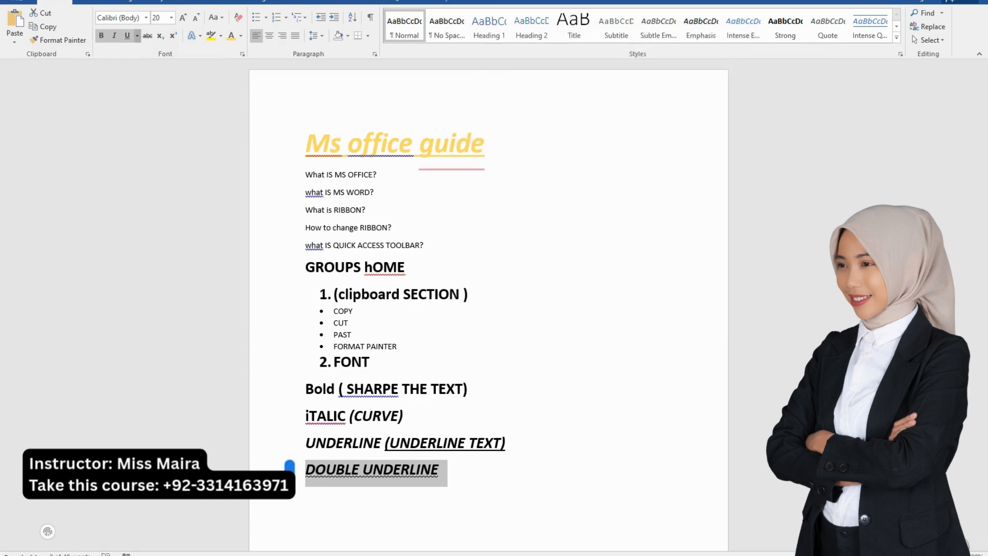
# Color the wavy underline of the "DOUBLE UNDERLINE" line with the orange theme color
pyautogui.click(137, 36)
pyautogui.moveTo(165, 204)
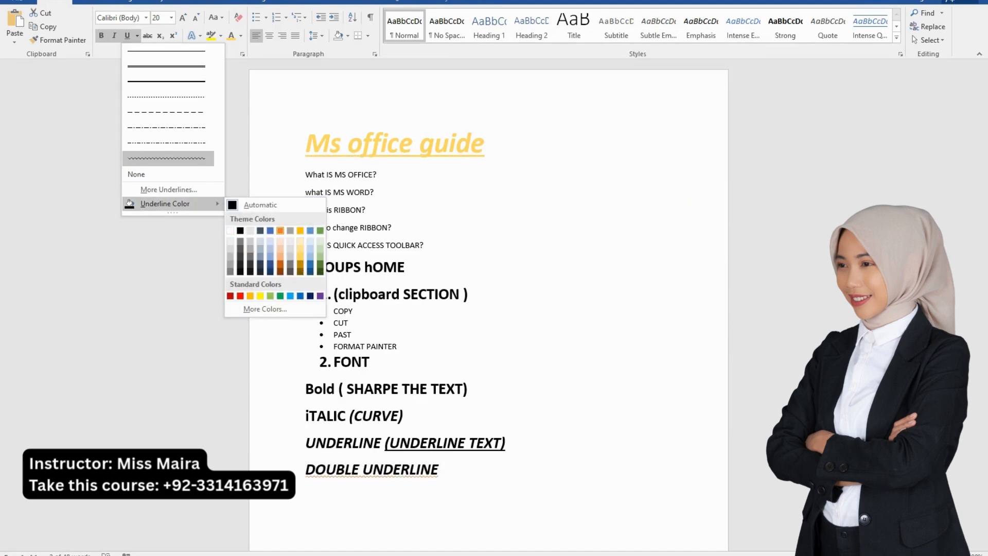
pyautogui.click(280, 230)
pyautogui.click(441, 469)
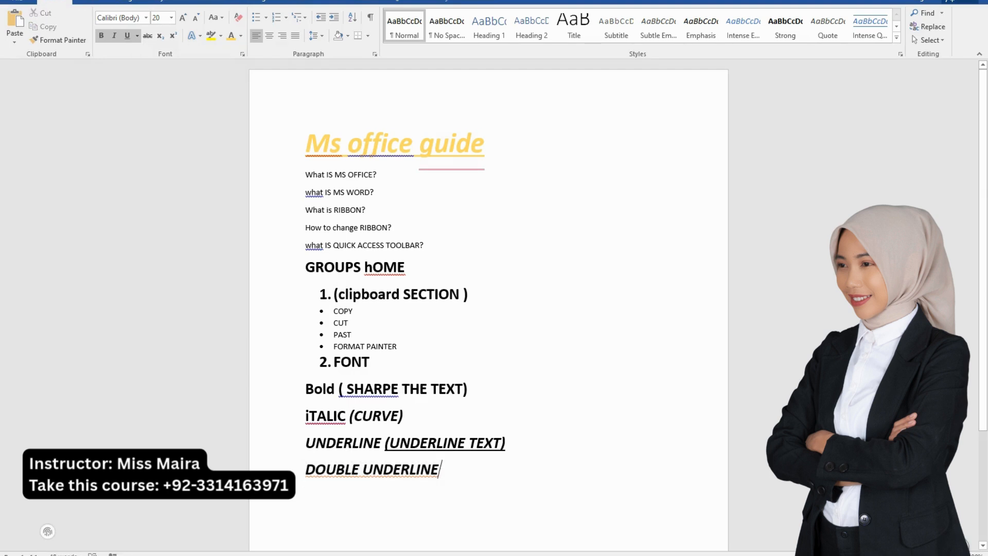
# Remove bold from the four lines from "Bold" to "DOUBLE UNDERLINE" and format them as a bulleted list
pyautogui.moveTo(291, 470); pyautogui.dragTo(291, 390)
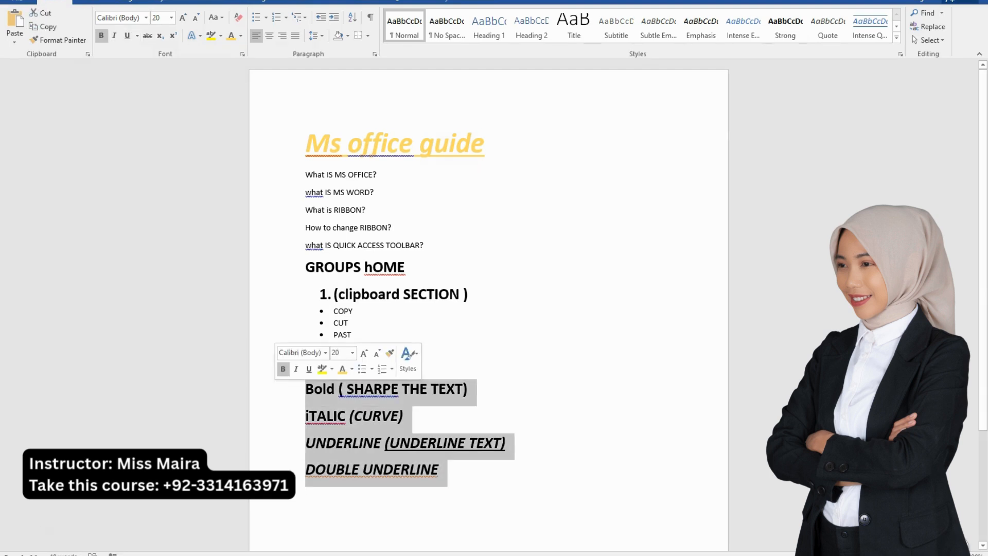
pyautogui.click(101, 35)
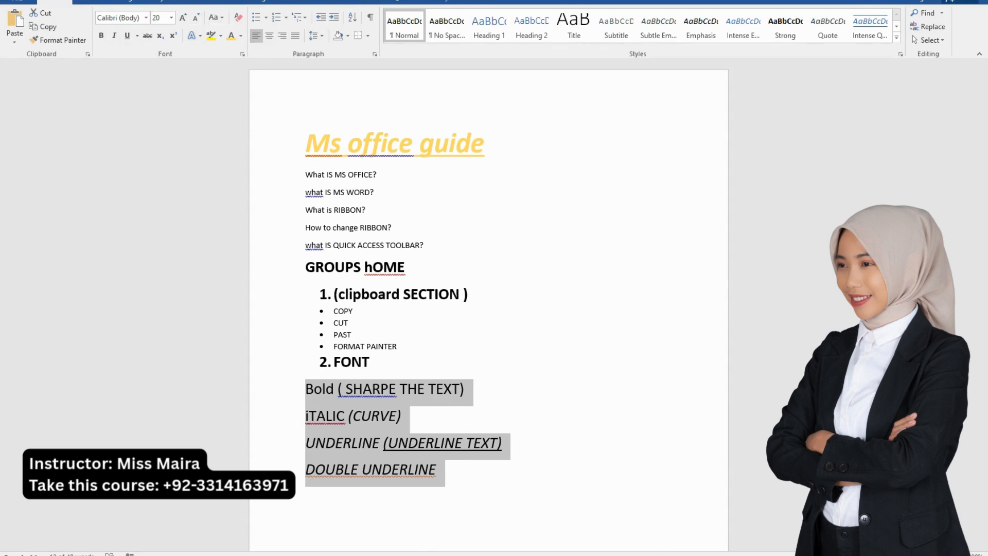
pyautogui.click(256, 18)
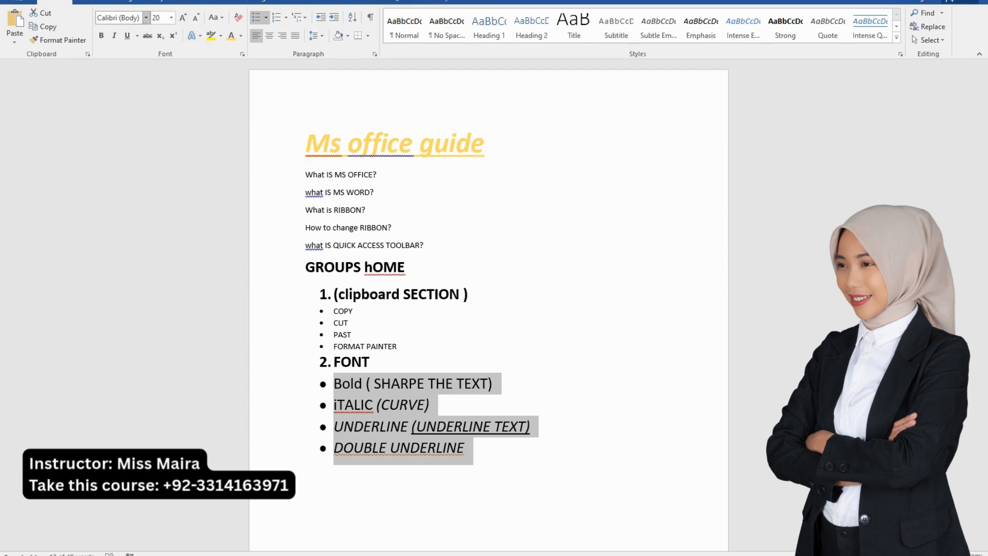
pyautogui.click(146, 18)
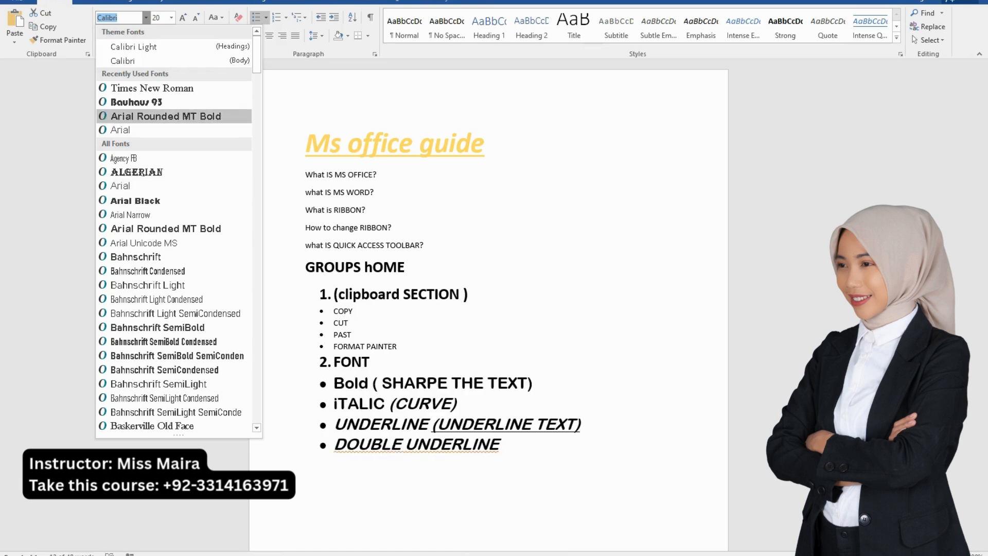
pyautogui.click(466, 448)
# Add a new bullet reading "STYLE THE TXT" below "DOUBLE UNDERLINE"
pyautogui.click(466, 447)
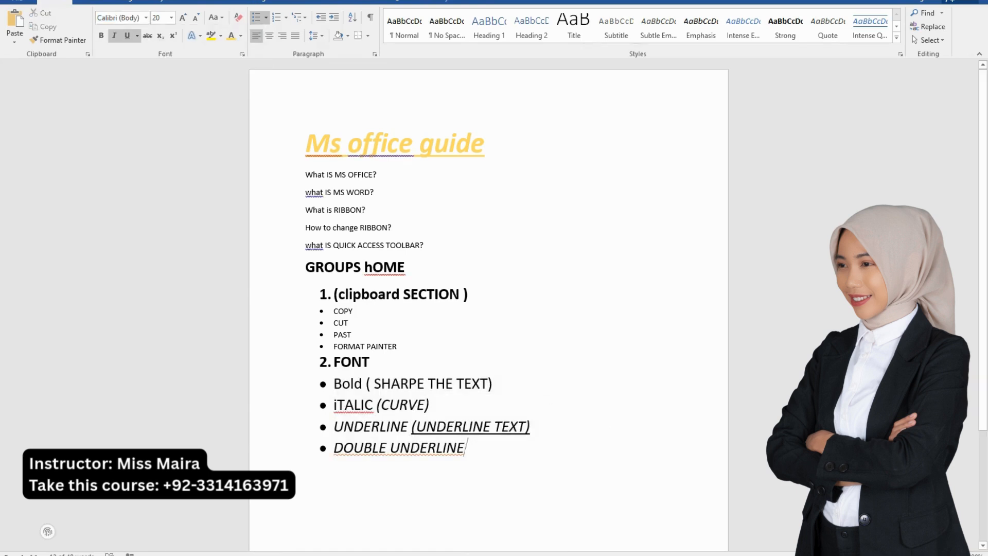
pyautogui.press('Return')
pyautogui.write('STYKE')
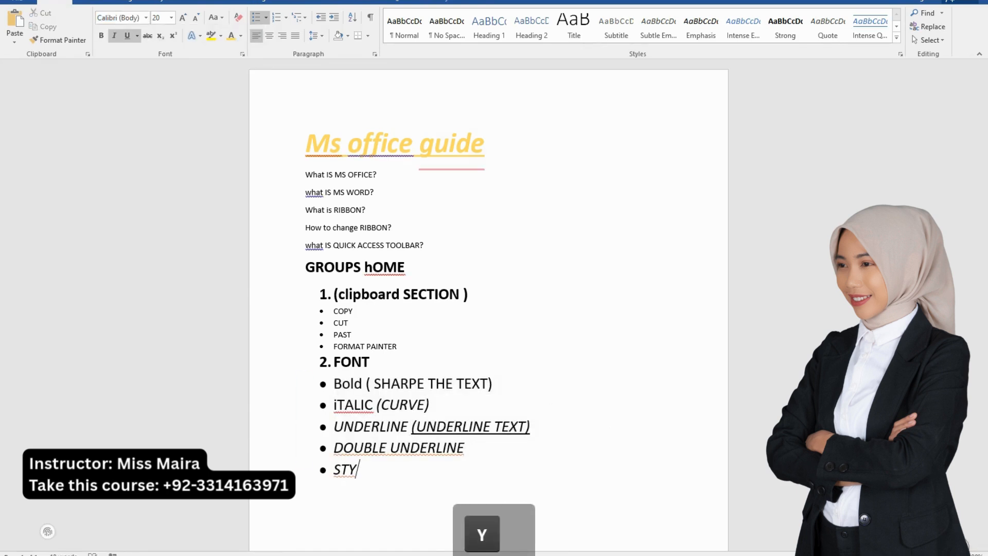
pyautogui.press('BackSpace')
pyautogui.press('BackSpace')
pyautogui.write('LE')
pyautogui.press('BackSpace')
pyautogui.press('BackSpace')
pyautogui.press('BackSpace')
pyautogui.press('BackSpace')
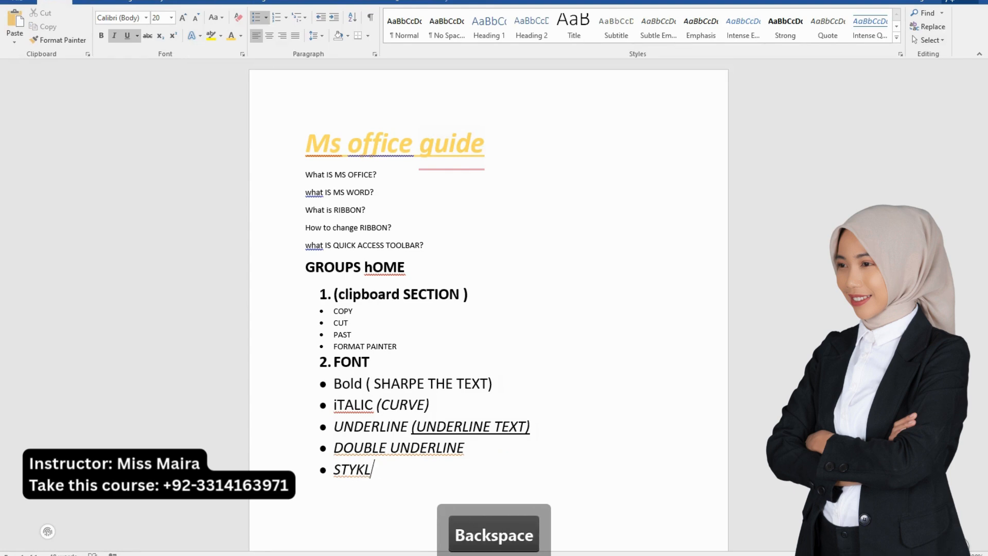
pyautogui.write('LE THE S')
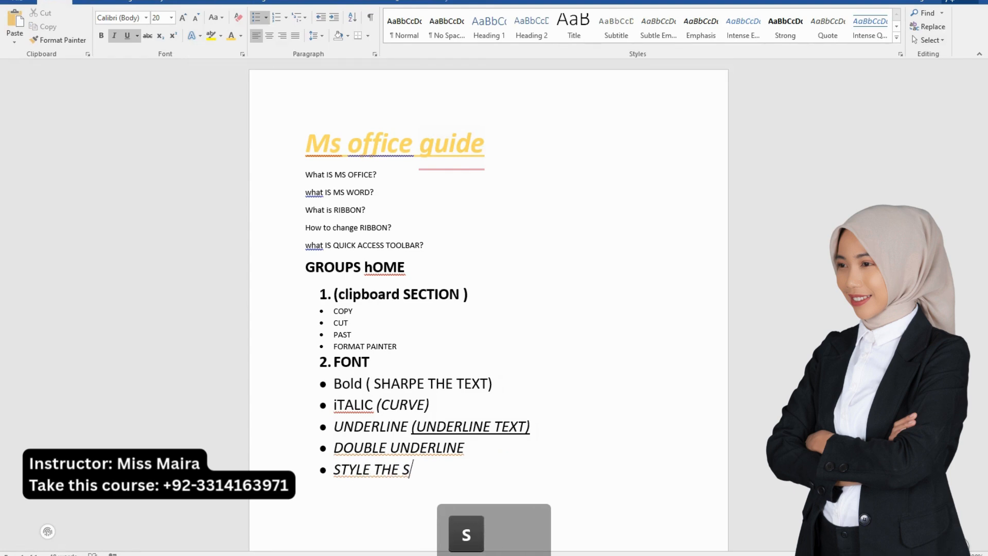
pyautogui.press('BackSpace')
pyautogui.write('TXT')
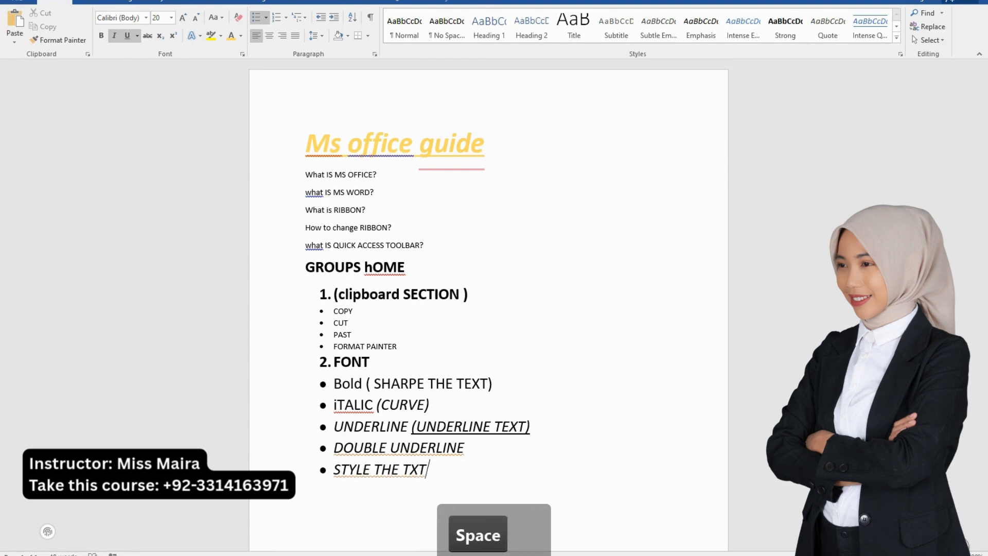
# Set the font of the "STYLE THE TXT" bullet to Algerian
pyautogui.hotkey('shift', 'Home')
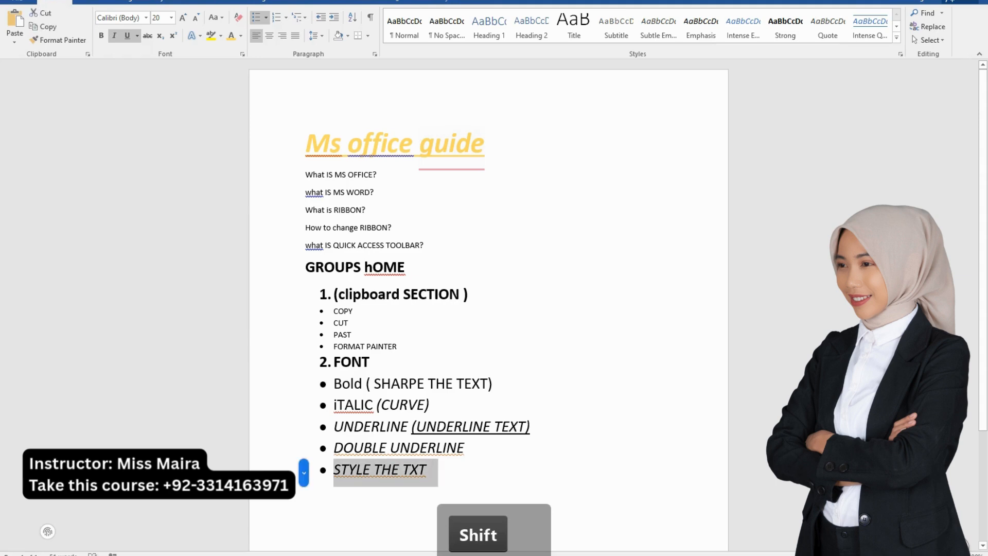
pyautogui.click(146, 18)
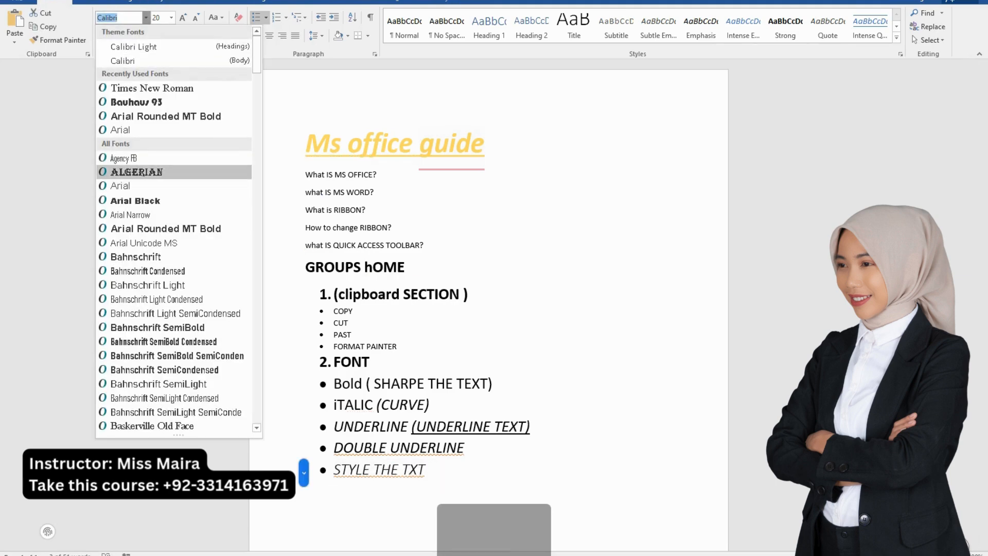
pyautogui.click(138, 172)
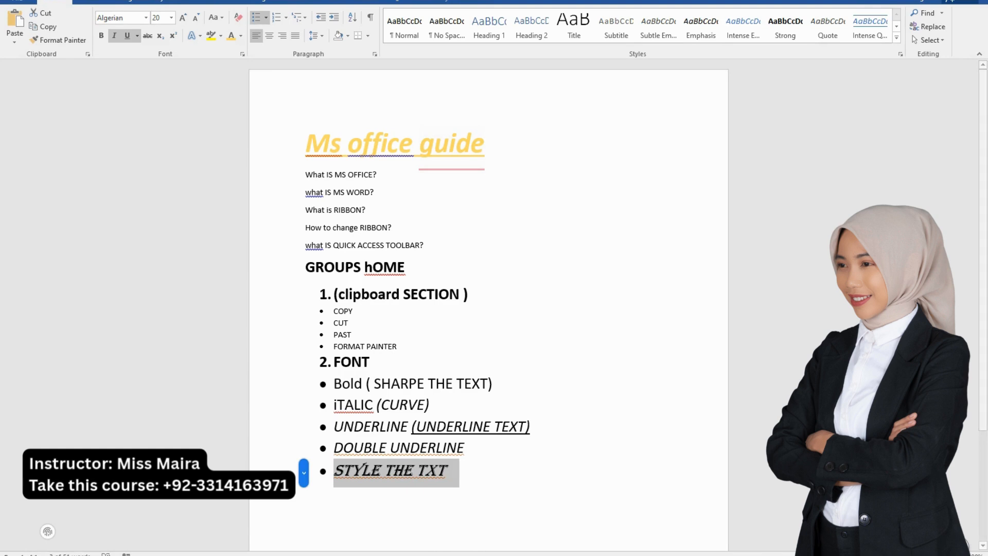
# Add a new bullet reading "INCREASE TEXT SIZE" below "STYLE THE TXT"
pyautogui.click(452, 471)
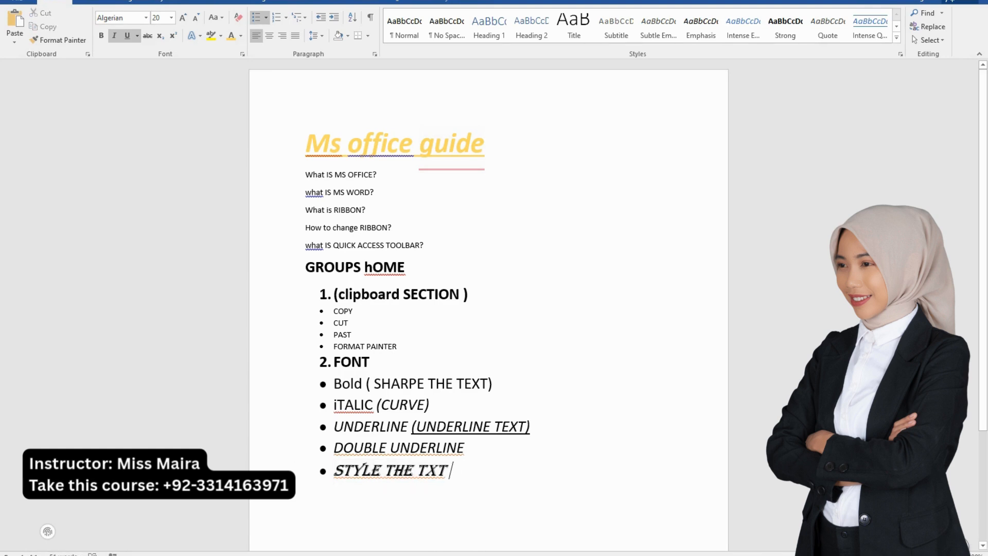
pyautogui.press('Return')
pyautogui.write('INC')
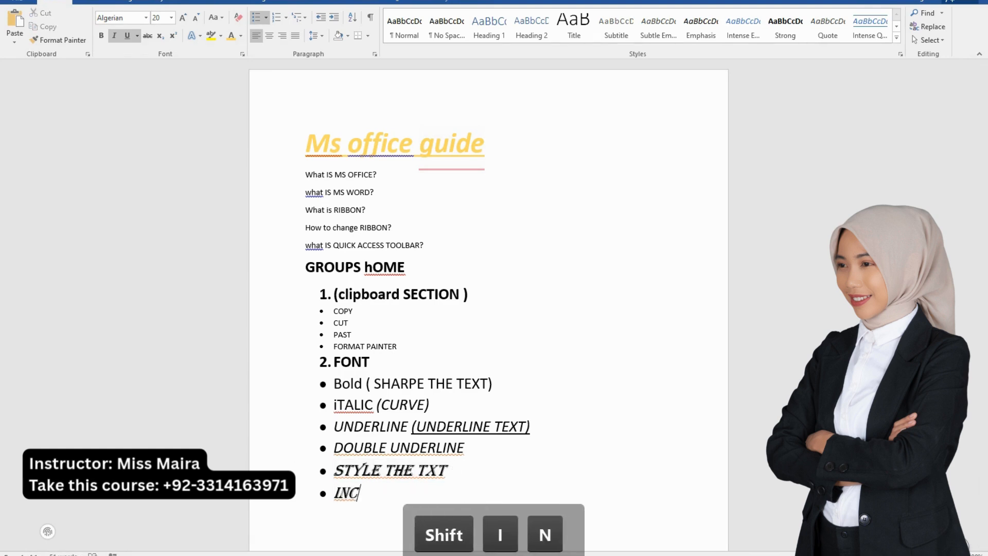
pyautogui.write('REASE TE')
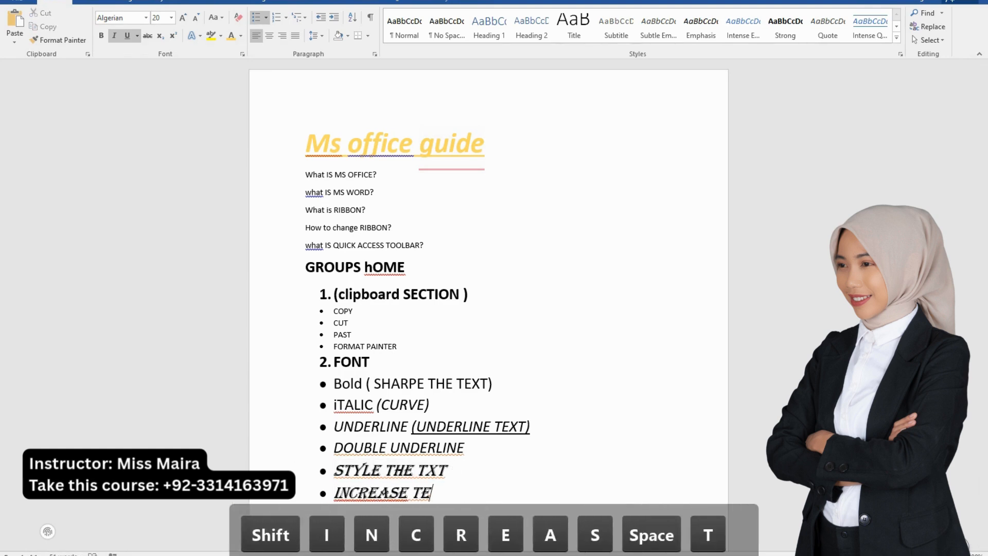
pyautogui.write('XT SIZE')
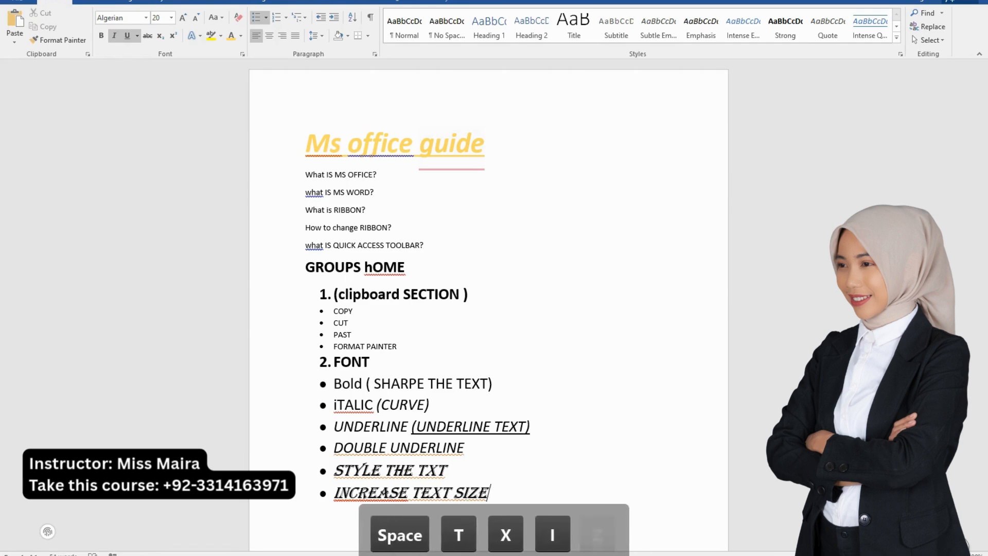
# Format the "INCREASE TEXT SIZE" bullet in Calibri (Body) at size 26
pyautogui.hotkey('shift', 'Home')
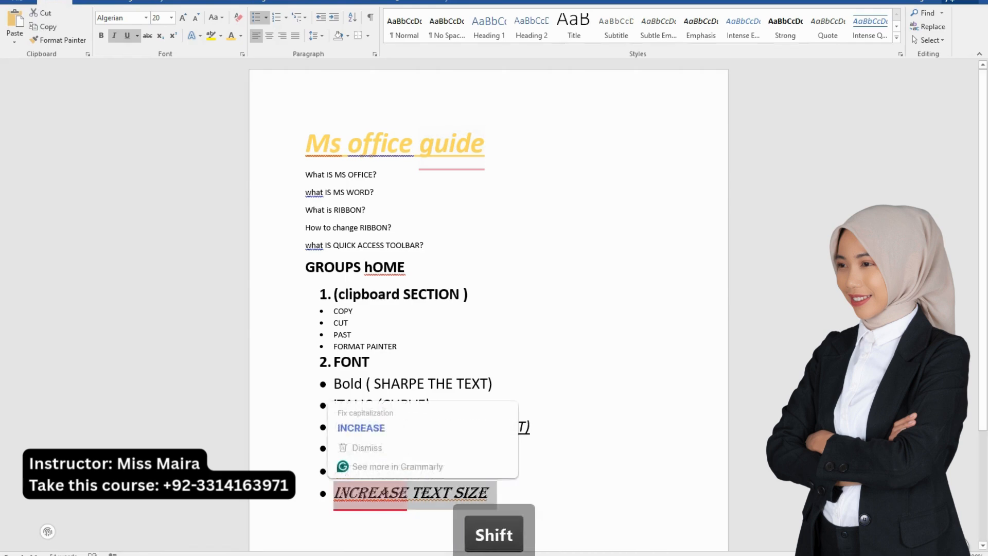
pyautogui.click(146, 18)
pyautogui.click(123, 60)
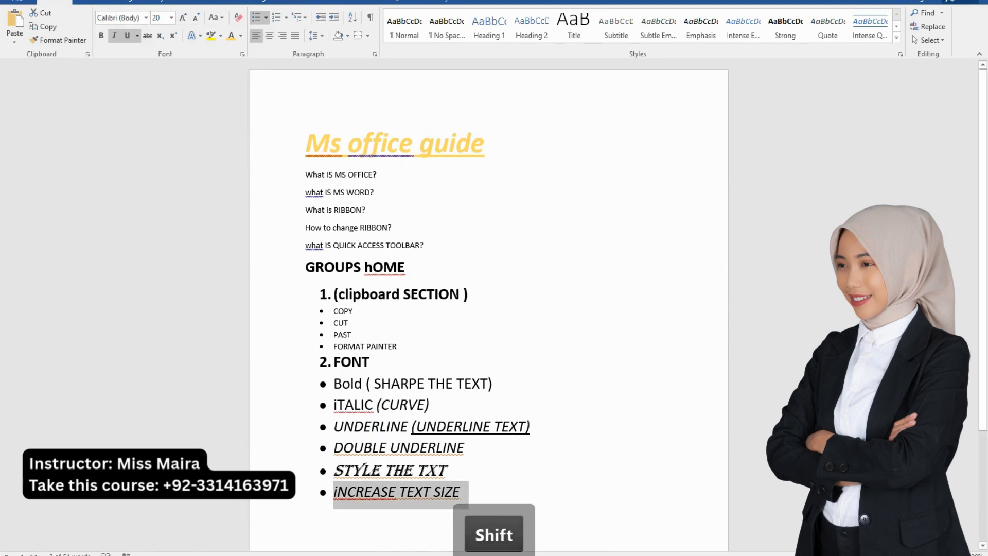
pyautogui.click(171, 18)
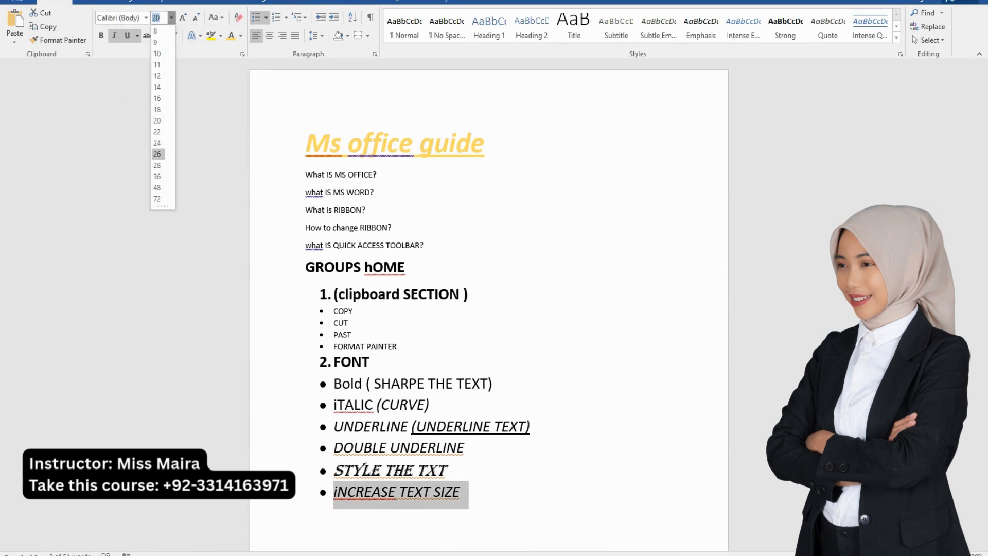
pyautogui.click(157, 154)
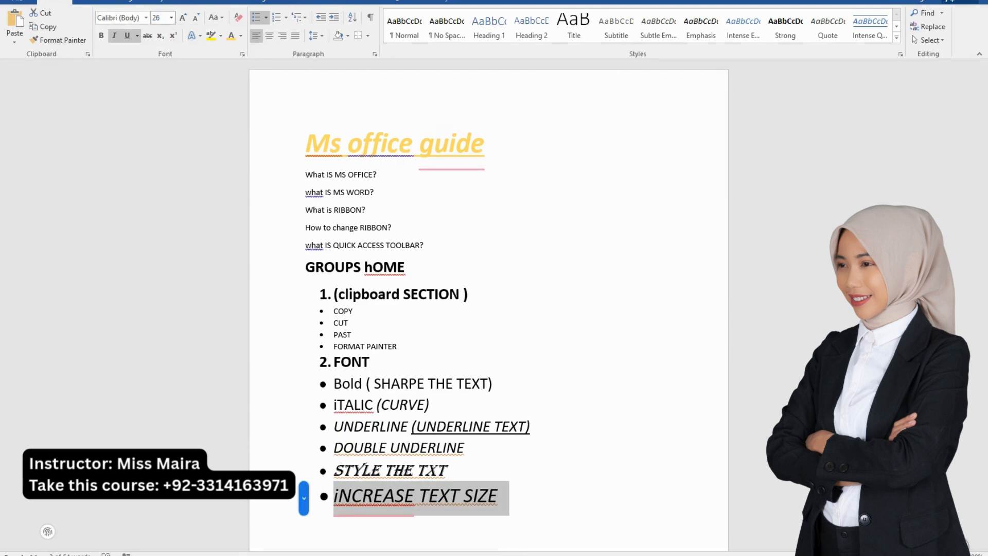
# Set the "INCREASE TEXT SIZE" bullet's font size to 16 and enlarge it stepwise to 36
pyautogui.click(171, 18)
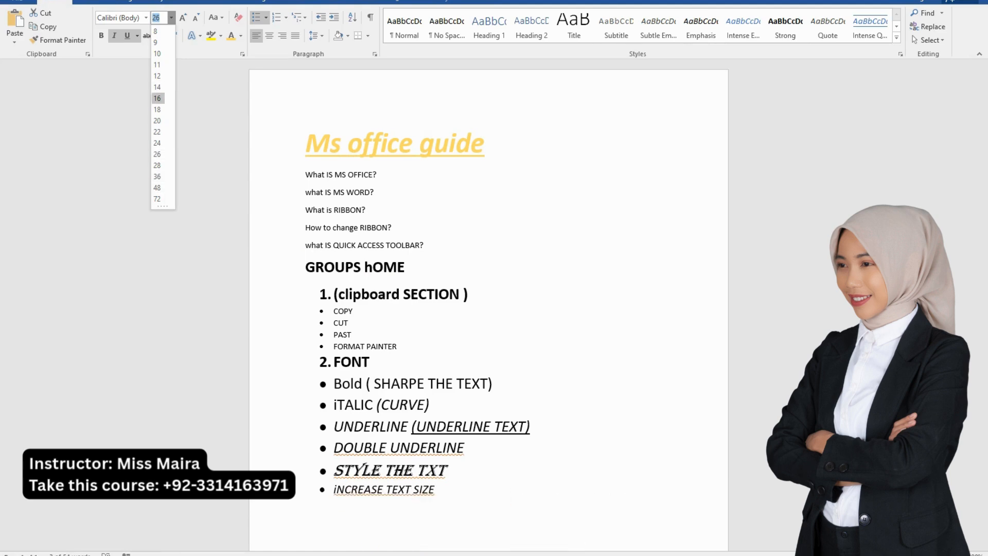
pyautogui.click(157, 98)
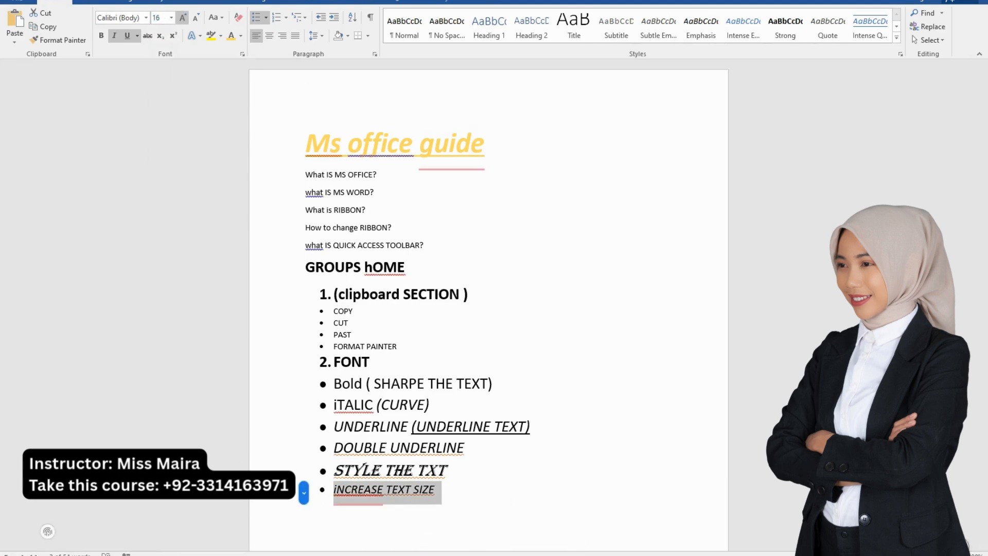
pyautogui.click(183, 17)
pyautogui.click(182, 17)
pyautogui.click(182, 17)
# Shrink and grow the "INCREASE TEXT SIZE" bullet stepwise between sizes 36 and 26, ending at 26
pyautogui.click(183, 17)
pyautogui.click(183, 18)
pyautogui.click(183, 17)
pyautogui.click(183, 17)
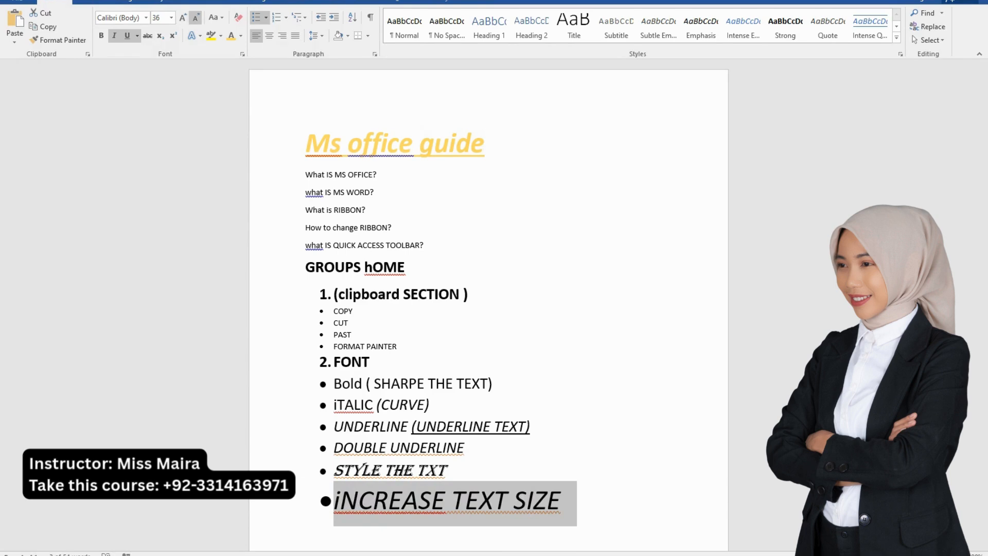
pyautogui.click(195, 17)
pyautogui.click(196, 18)
pyautogui.click(195, 17)
pyautogui.click(196, 17)
pyautogui.click(183, 18)
pyautogui.click(183, 17)
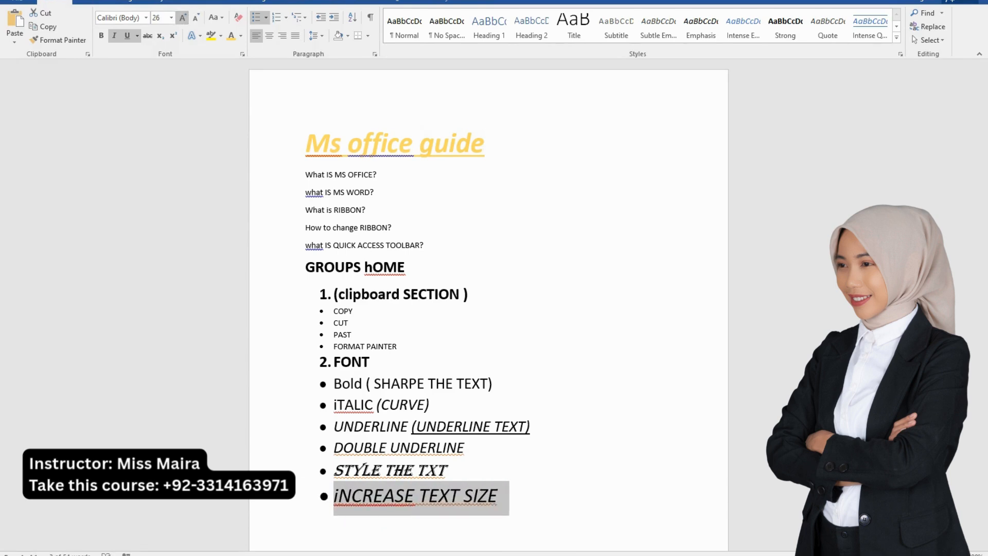
pyautogui.click(183, 17)
pyautogui.click(183, 18)
pyautogui.click(183, 18)
pyautogui.click(183, 18)
pyautogui.click(183, 17)
pyautogui.click(196, 17)
pyautogui.click(195, 17)
pyautogui.click(195, 18)
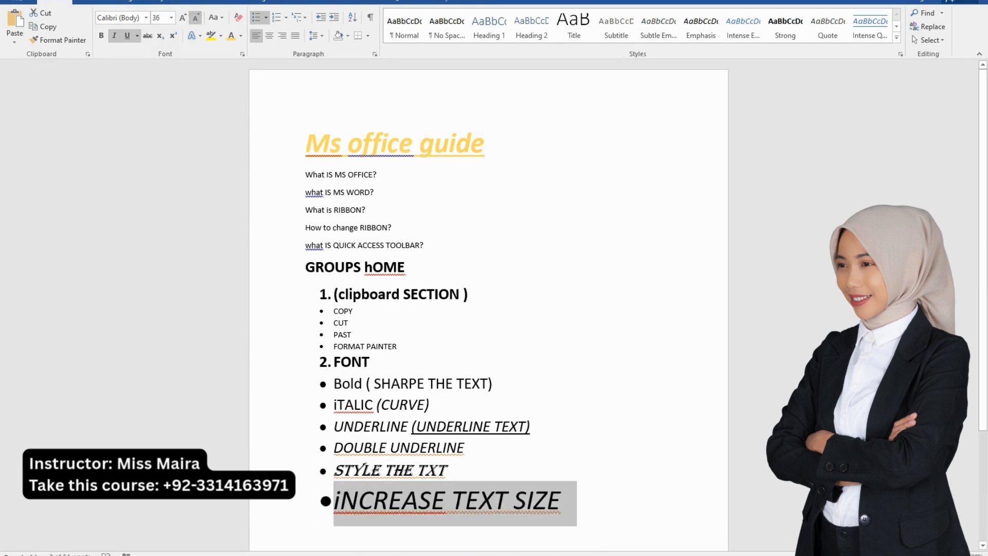
pyautogui.click(195, 17)
pyautogui.click(196, 18)
# Set the "INCREASE TEXT SIZE" bullet's font size to 28 and reduce it one step to 26
pyautogui.click(171, 17)
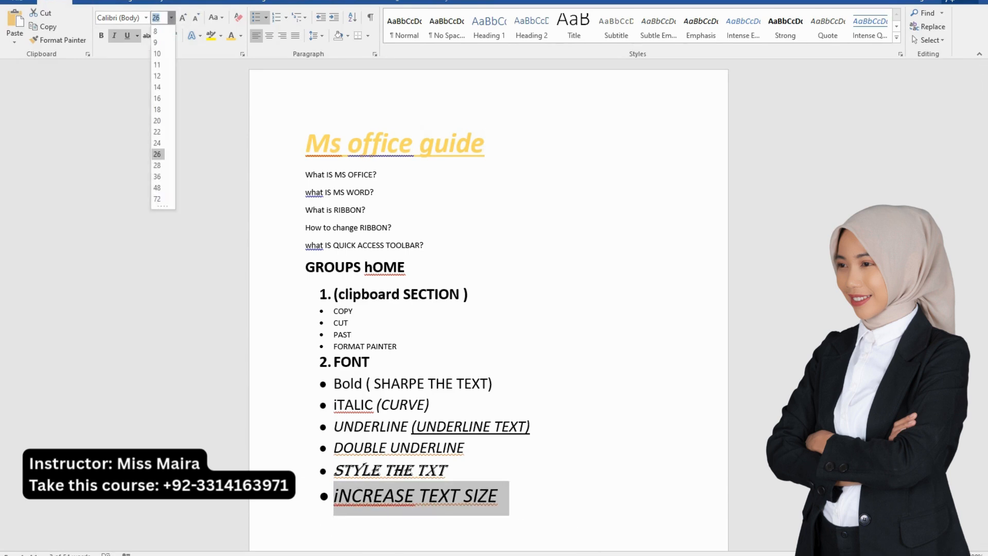
pyautogui.click(158, 165)
pyautogui.click(195, 17)
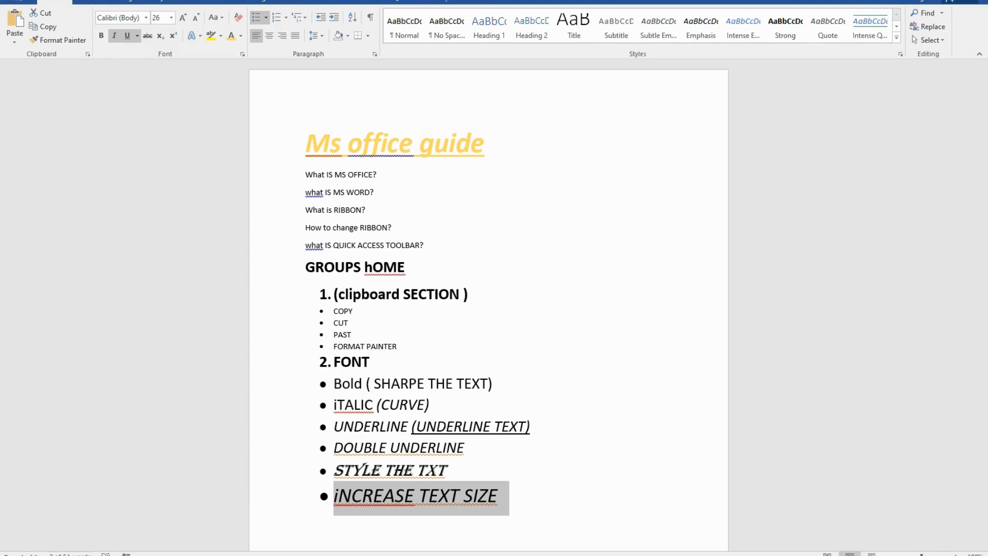
# Change all six bullets under the FONT heading, from "Bold" to "INCREASE TEXT SIZE", to UPPERCASE
pyautogui.click(451, 471)
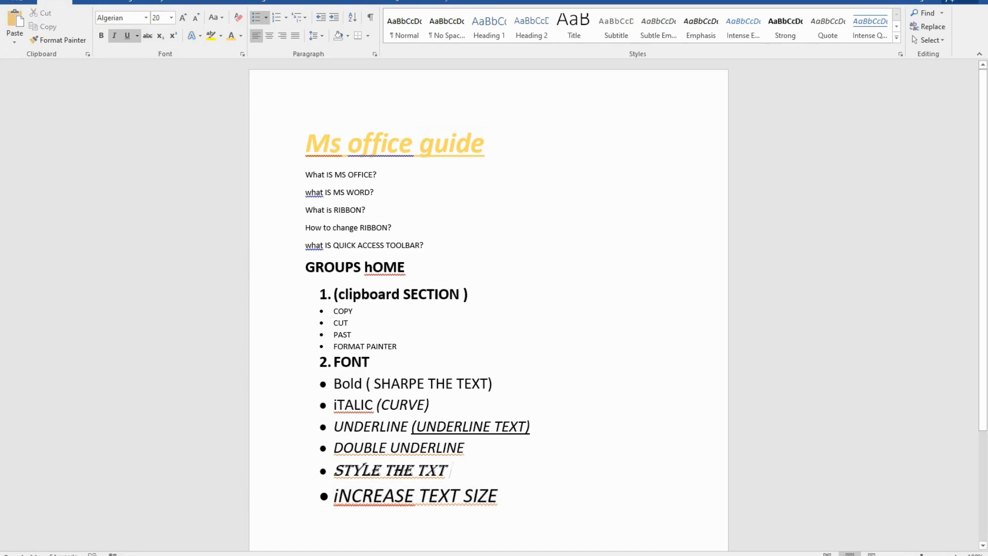
pyautogui.moveTo(502, 497); pyautogui.dragTo(336, 385)
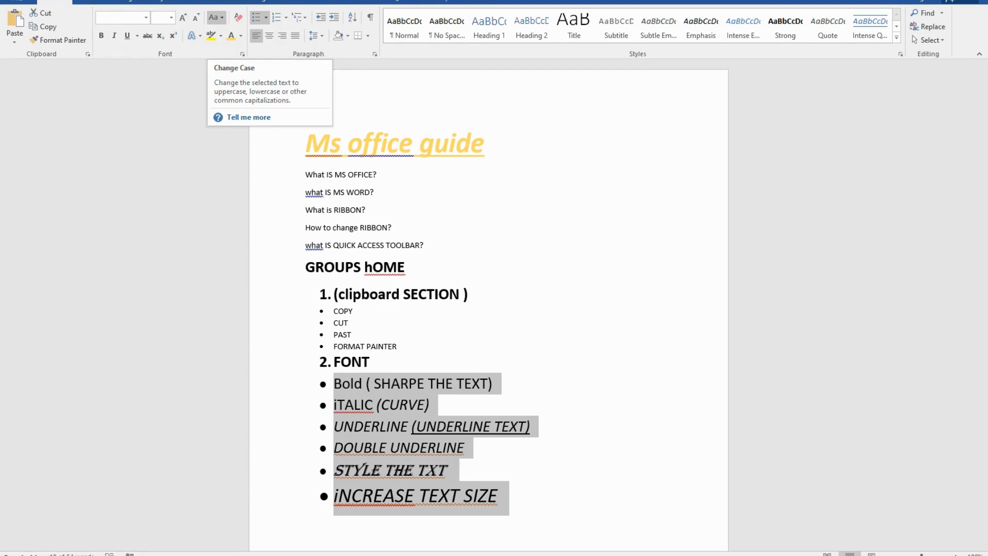
pyautogui.click(216, 17)
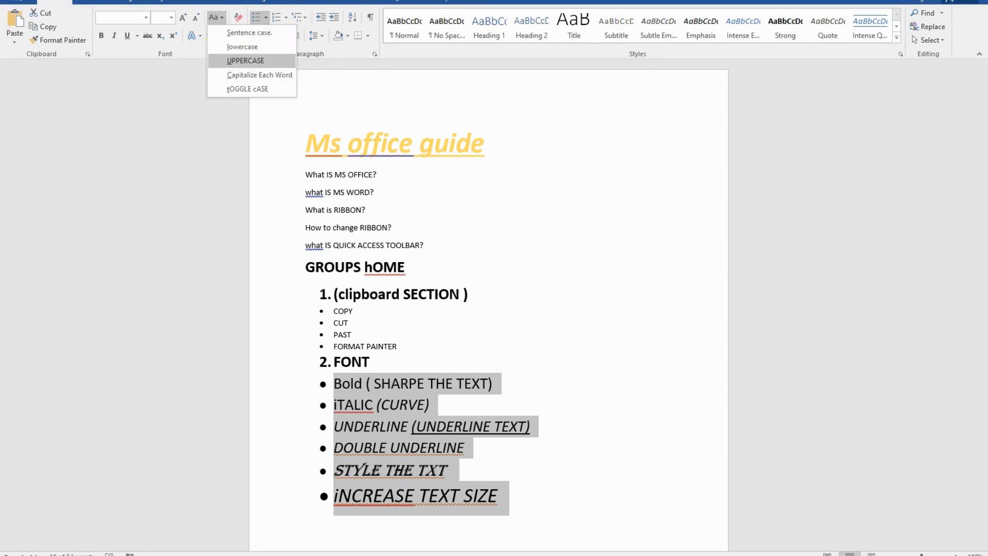
pyautogui.click(246, 60)
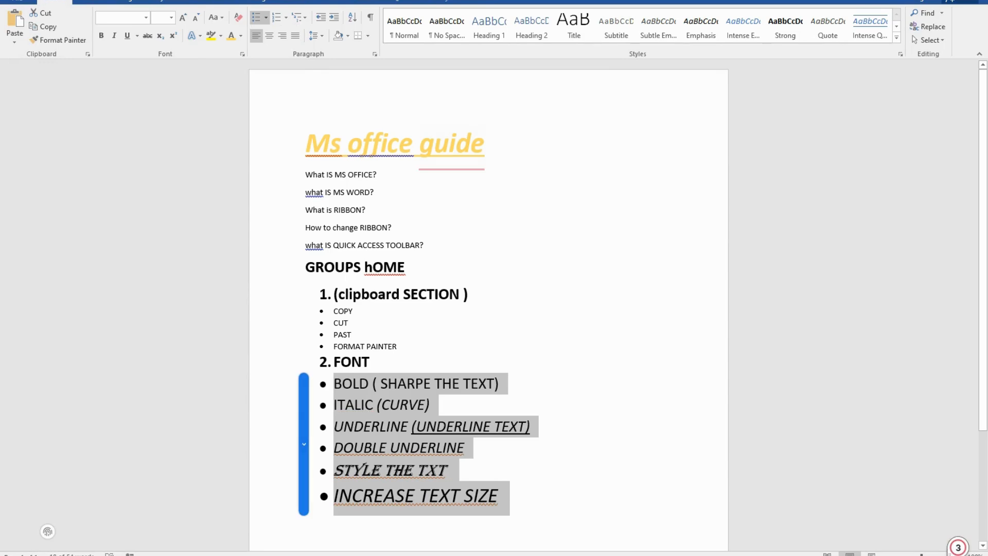
# Change the case of the six FONT bullets to lowercase and again to Capitalize Each Word
pyautogui.click(215, 17)
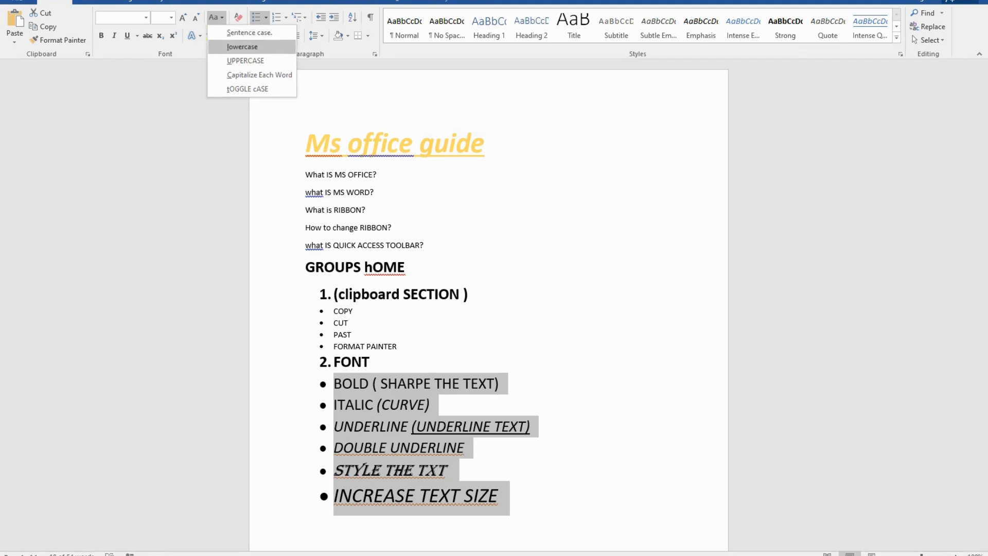
pyautogui.click(242, 47)
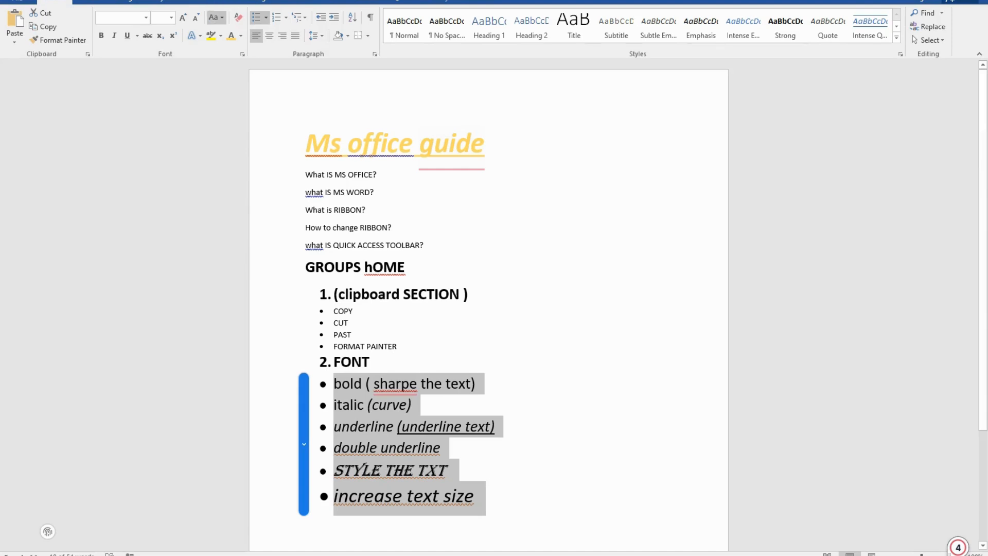
pyautogui.click(215, 17)
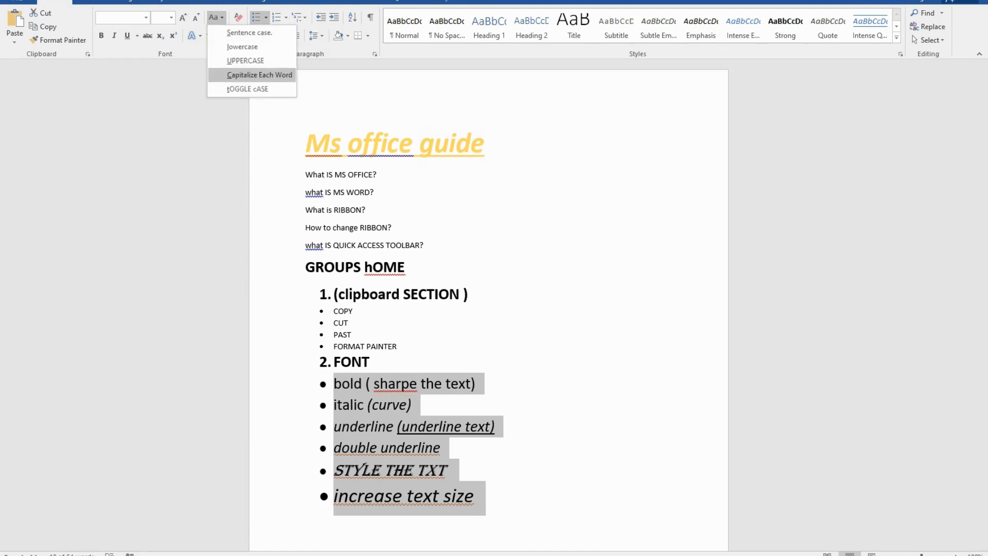
pyautogui.click(259, 75)
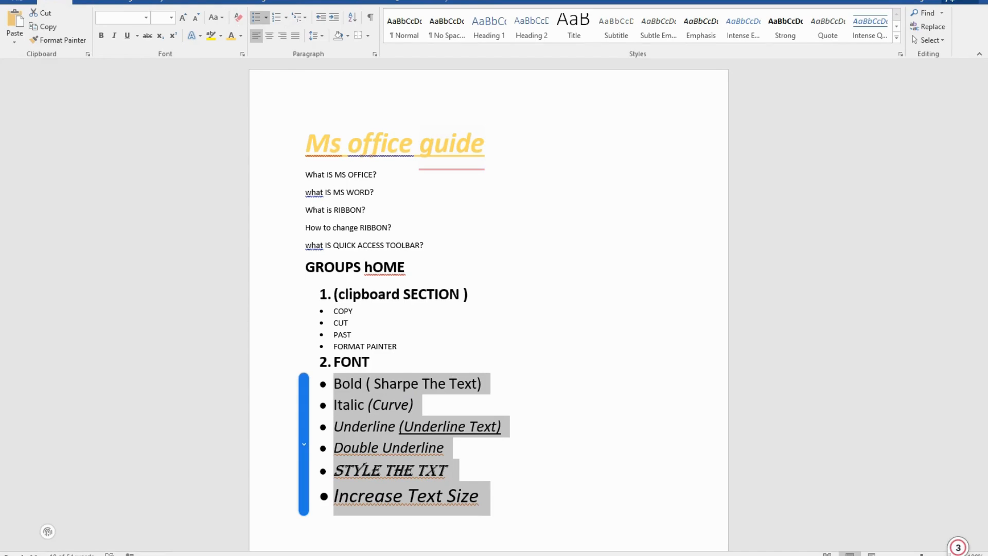
# Apply tOGGLE cASE to the six FONT bullets and finish by changing them to Sentence case
pyautogui.click(216, 17)
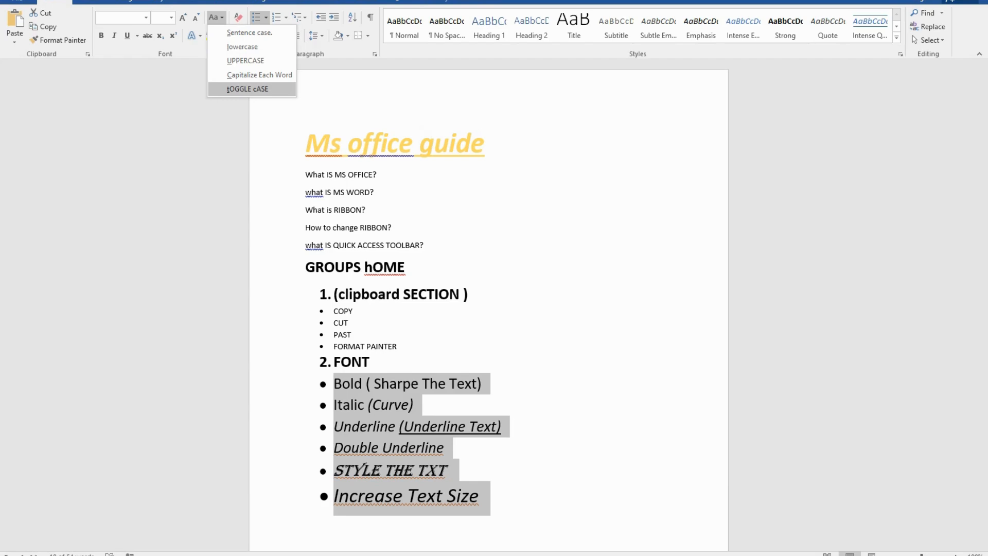
pyautogui.click(247, 89)
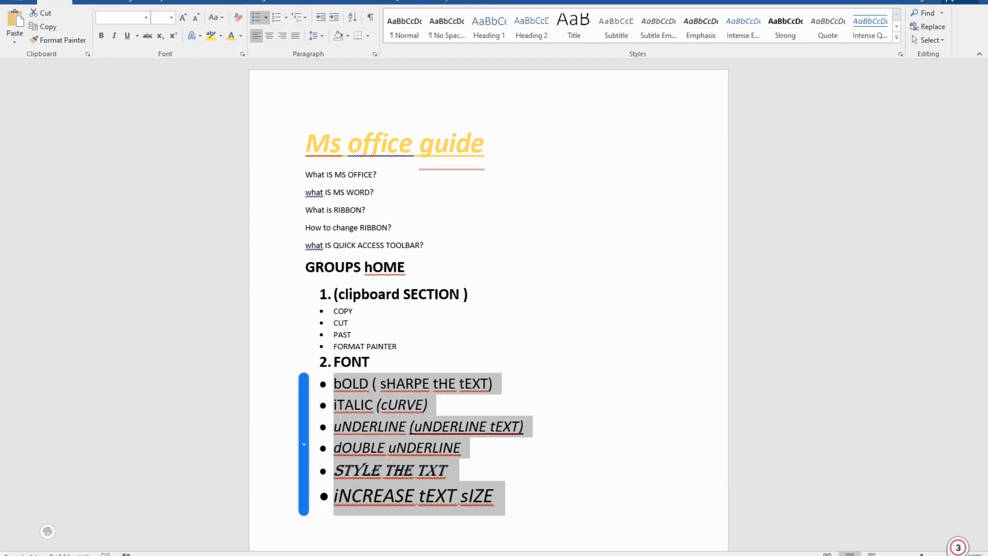
pyautogui.click(215, 17)
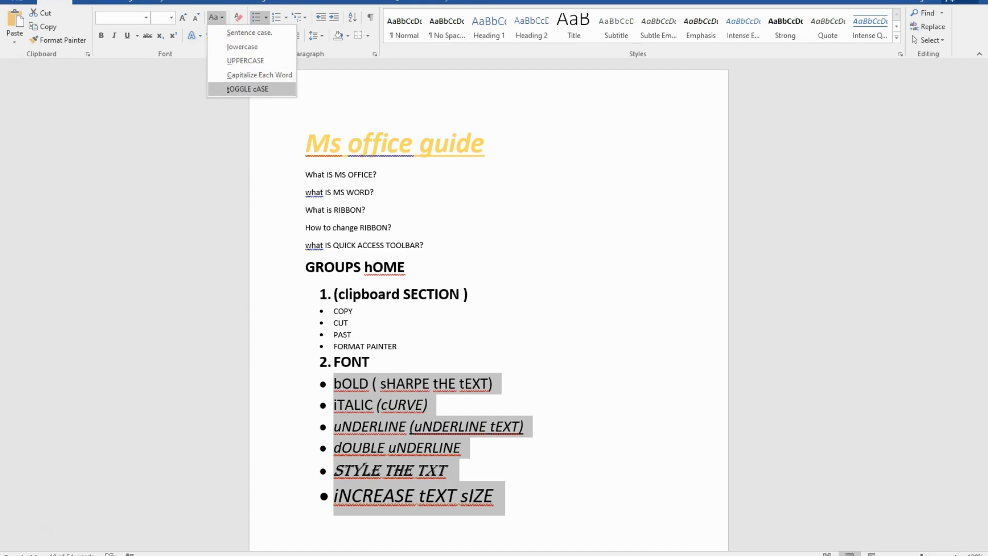
pyautogui.click(250, 33)
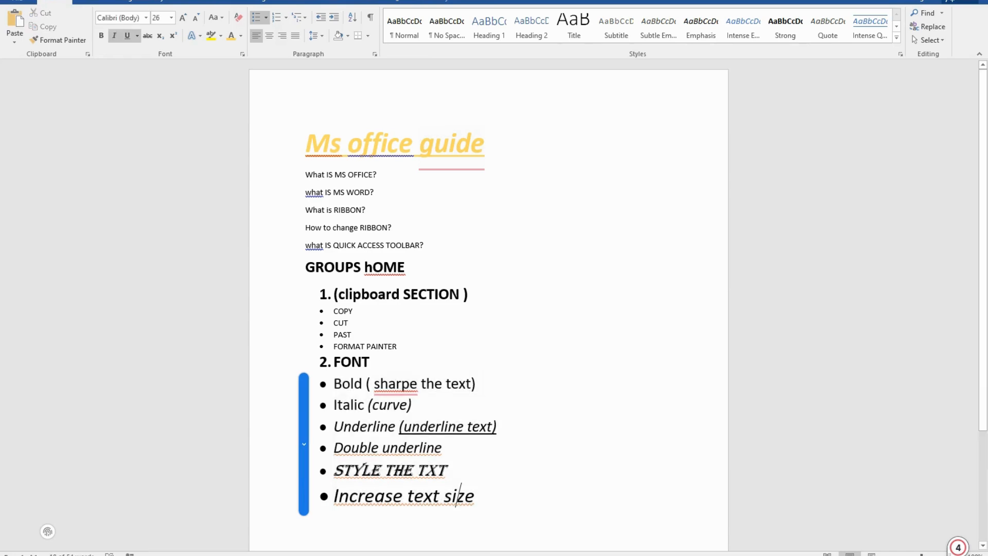
# Add a new bullet reading "STRICKTROUGH" below "Increase text size"
pyautogui.press('Right')
pyautogui.press('Return')
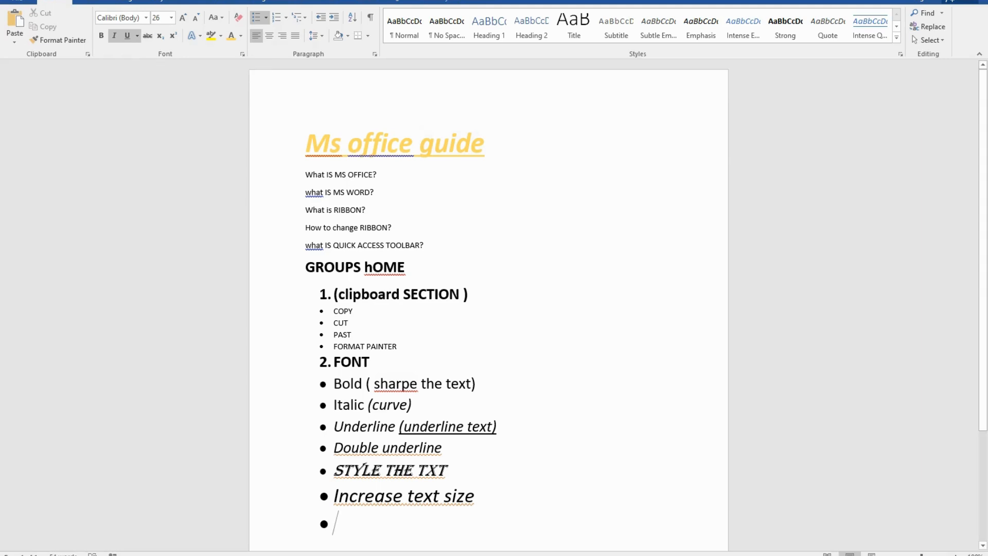
pyautogui.write('STRIC')
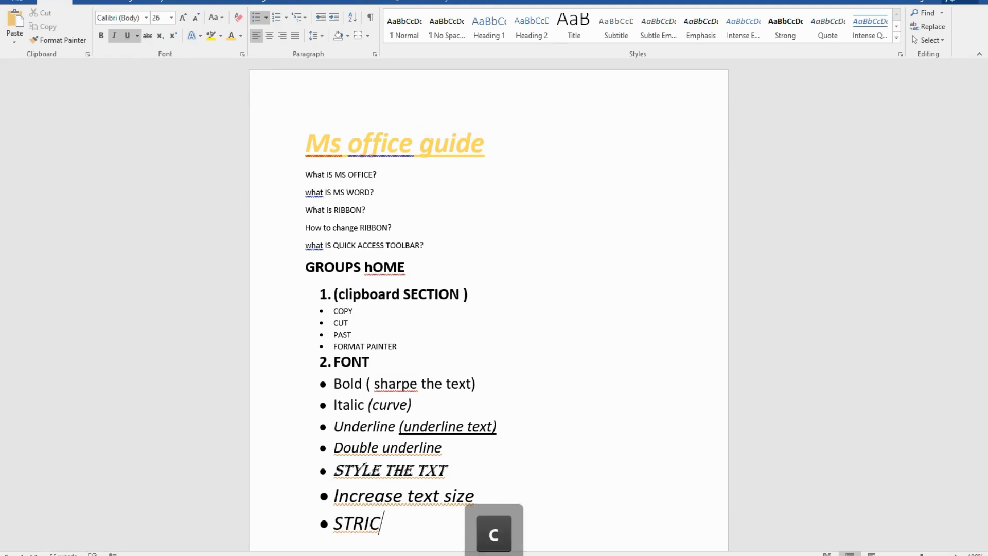
pyautogui.write('KTROUGH')
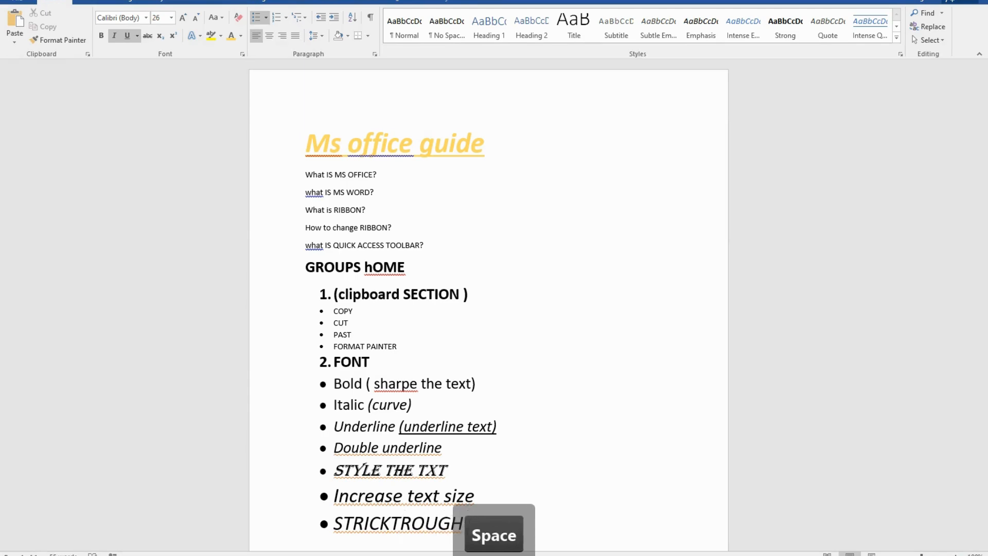
# Apply strikethrough to the whole "STRICKTROUGH" bullet
pyautogui.press('shift')
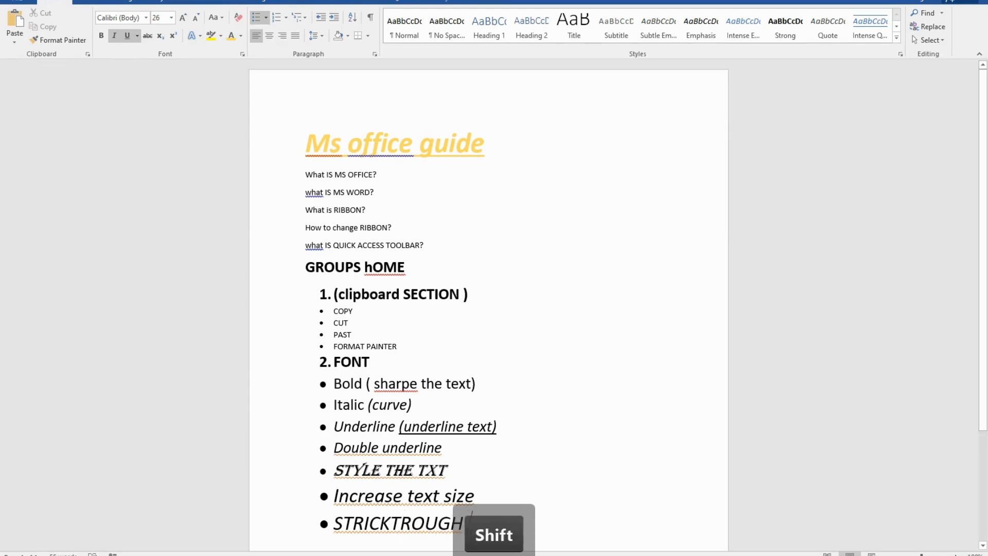
pyautogui.hotkey('shift', 'Home')
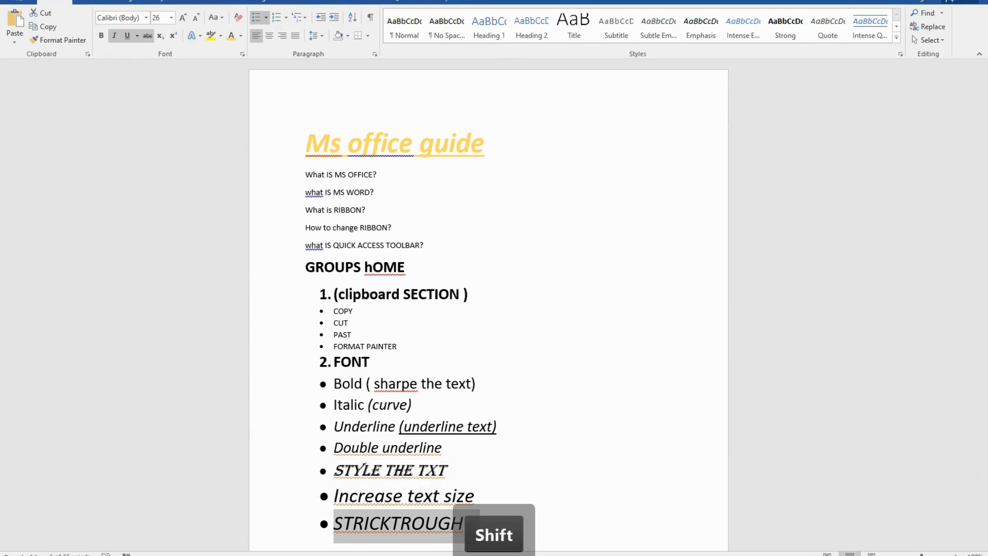
pyautogui.click(148, 36)
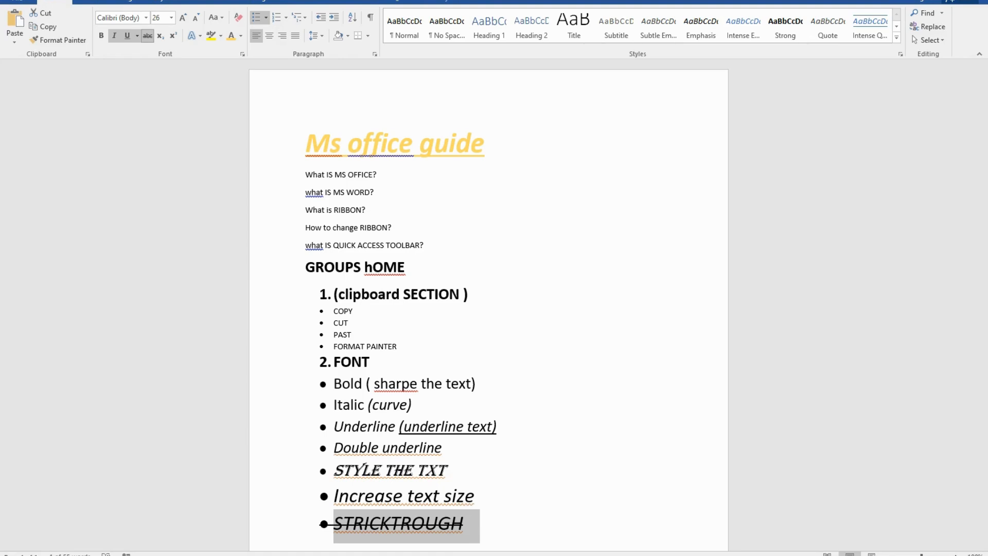